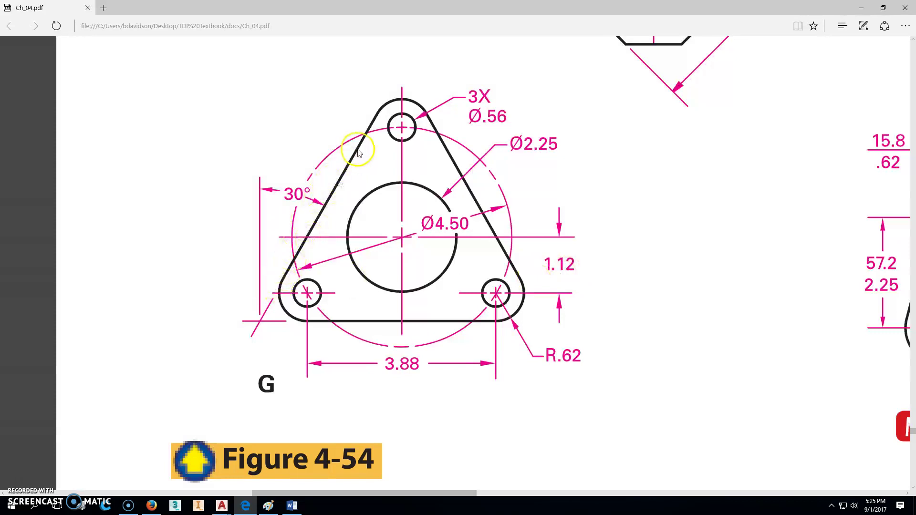
Switch to the 126-4-54F drawing and start a new drawing from the acad template.
mouse_move(221, 505)
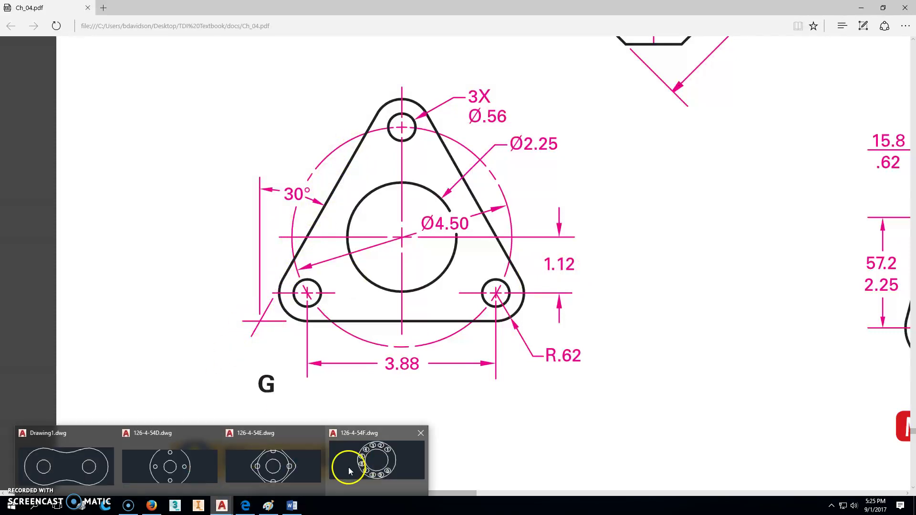
left_click(352, 467)
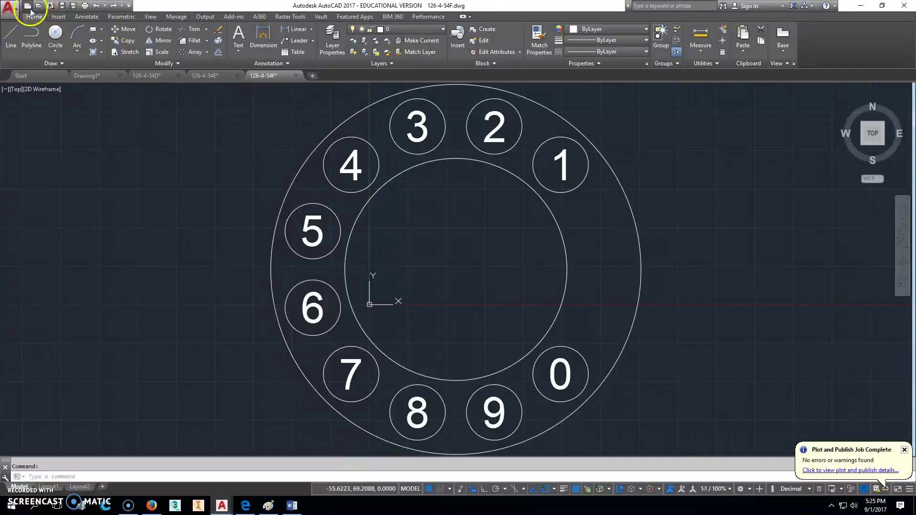
key("ctrl+n")
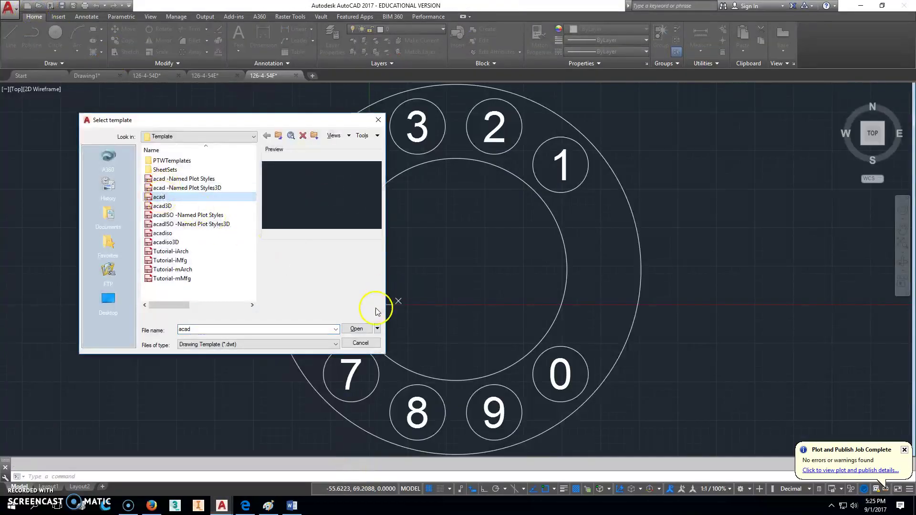
left_click(357, 328)
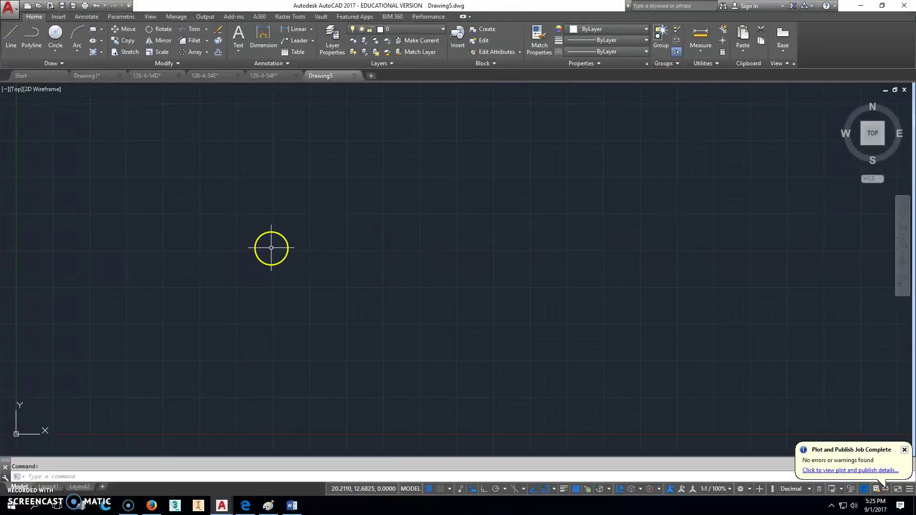
Draw concentric circles of diameter 2.25 and 4.5.
left_click(56, 34)
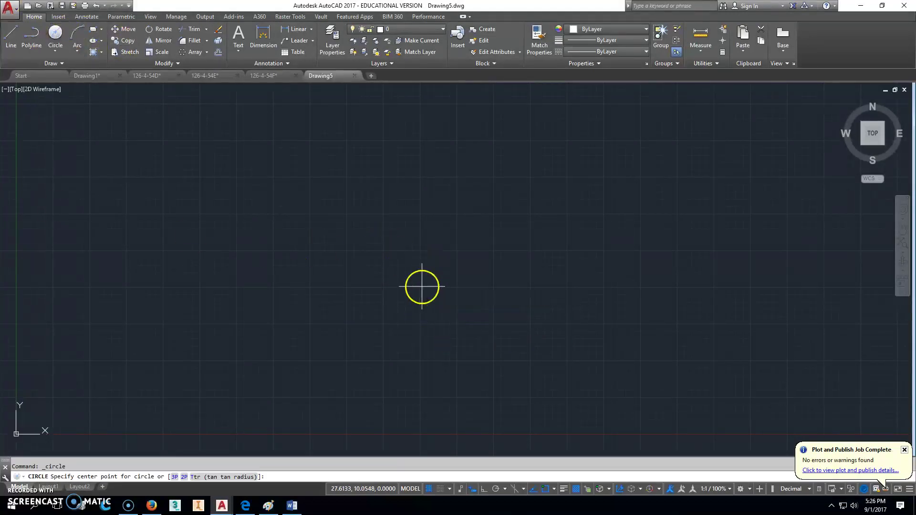
left_click(422, 286)
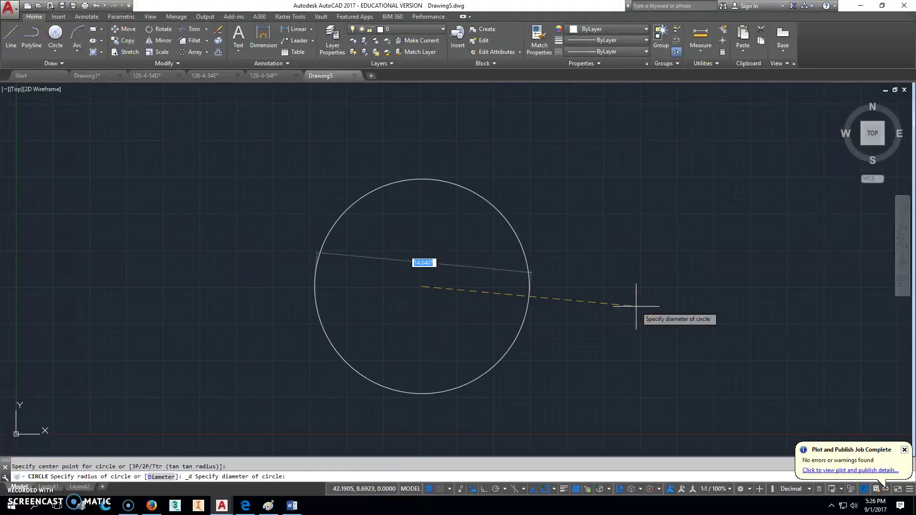
type("2.25")
key("Return")
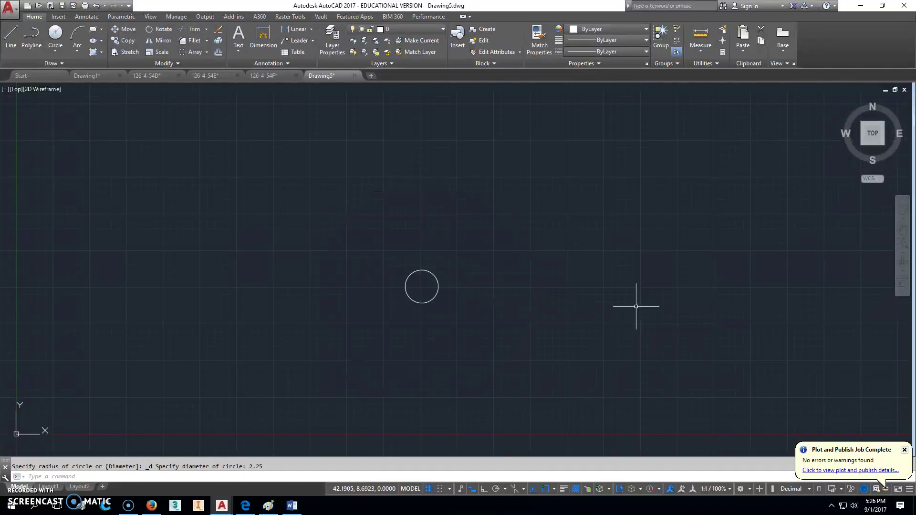
left_click(55, 34)
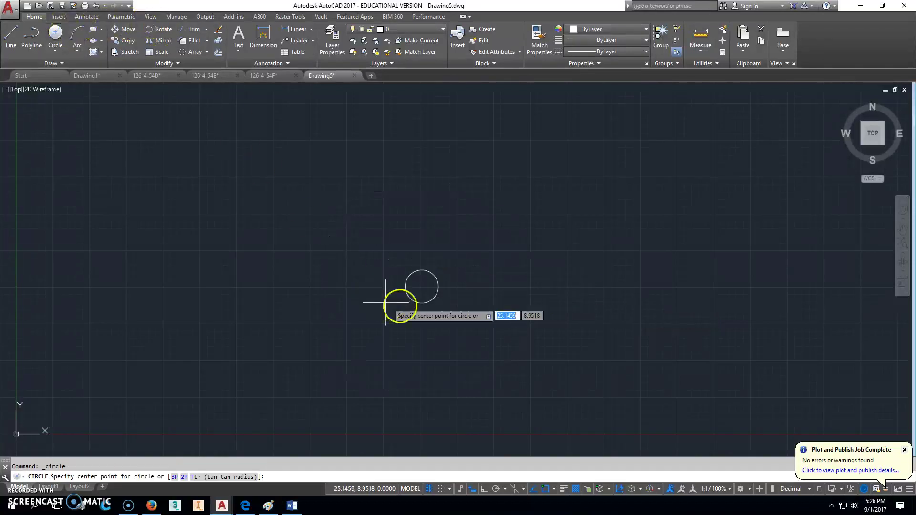
left_click(432, 291)
type("d")
key("Return")
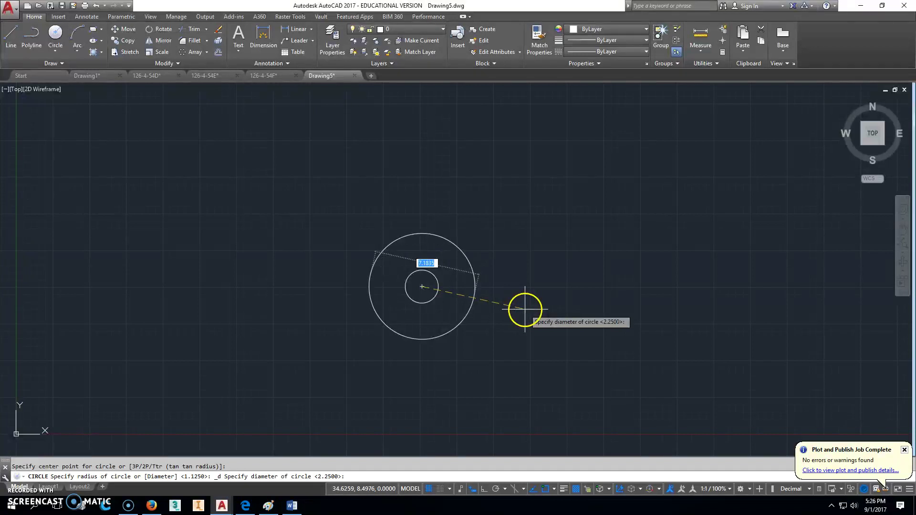
key("Return")
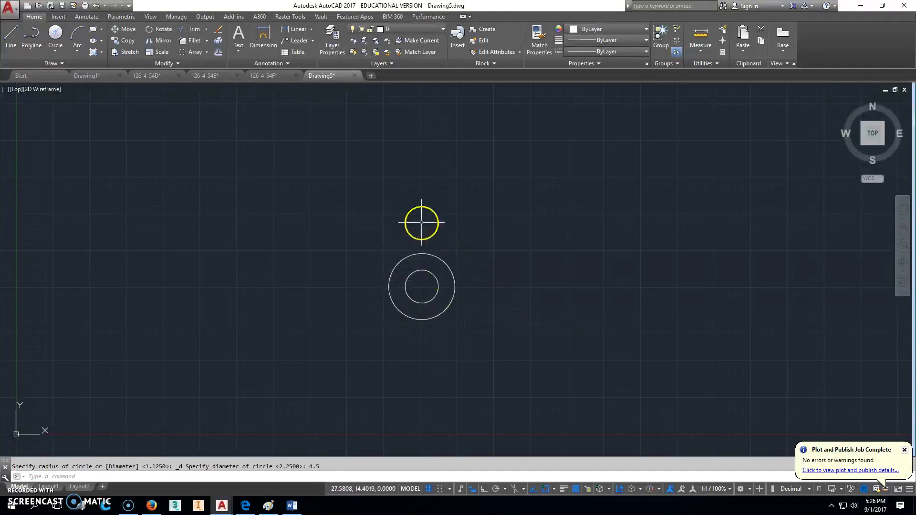
Draw a circle on the outer circle's top quadrant, then delete it for being the wrong size.
scroll(421, 222, "up", 4)
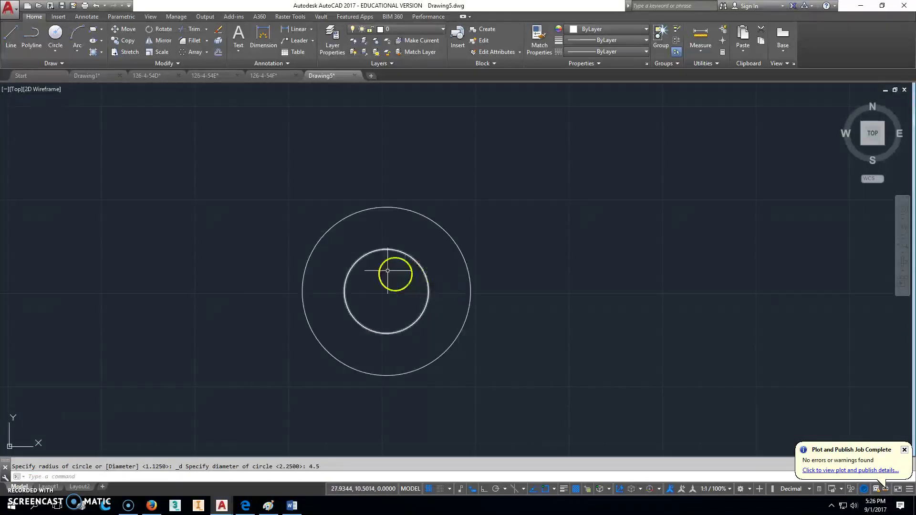
left_click(55, 33)
right_click(411, 224, "shift")
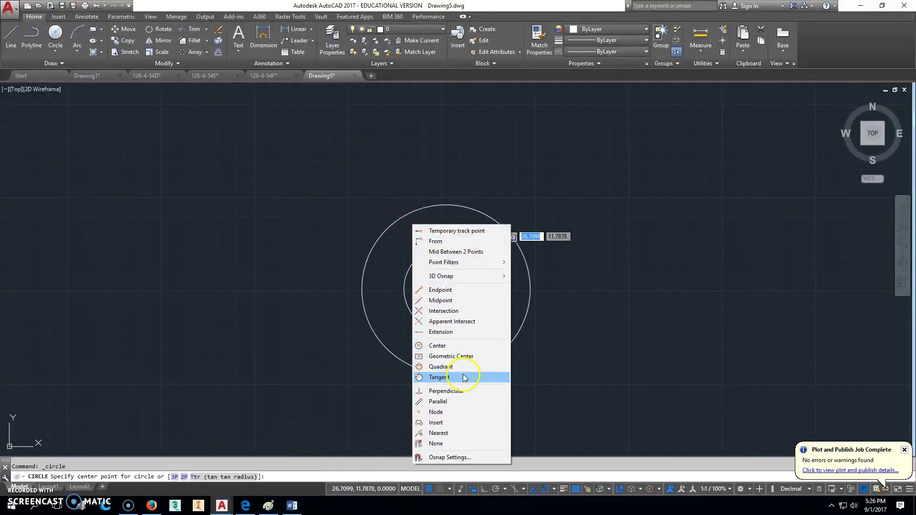
left_click(453, 346)
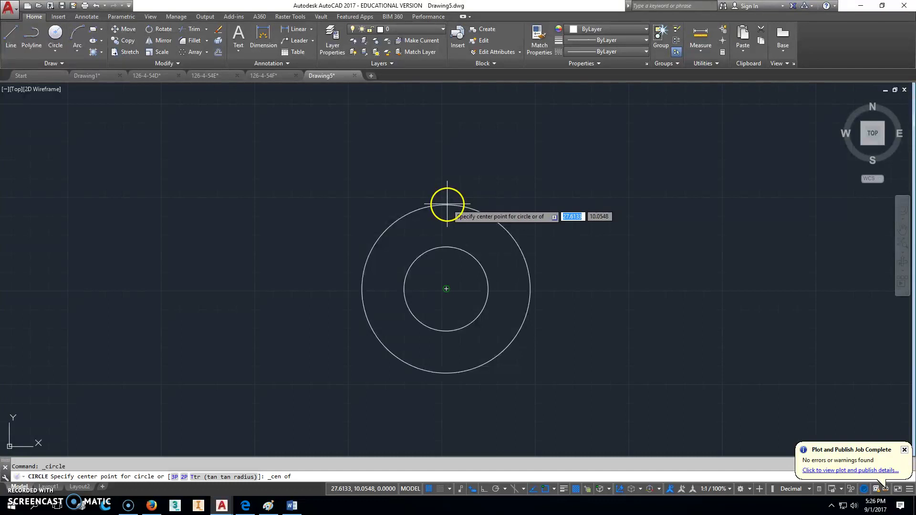
right_click(447, 203, "shift")
left_click(473, 348)
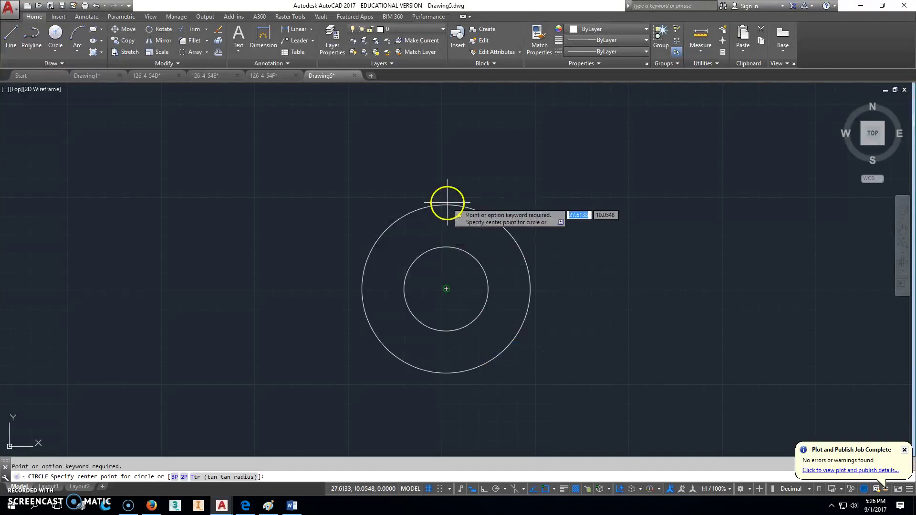
right_click(447, 203, "shift")
left_click(470, 342)
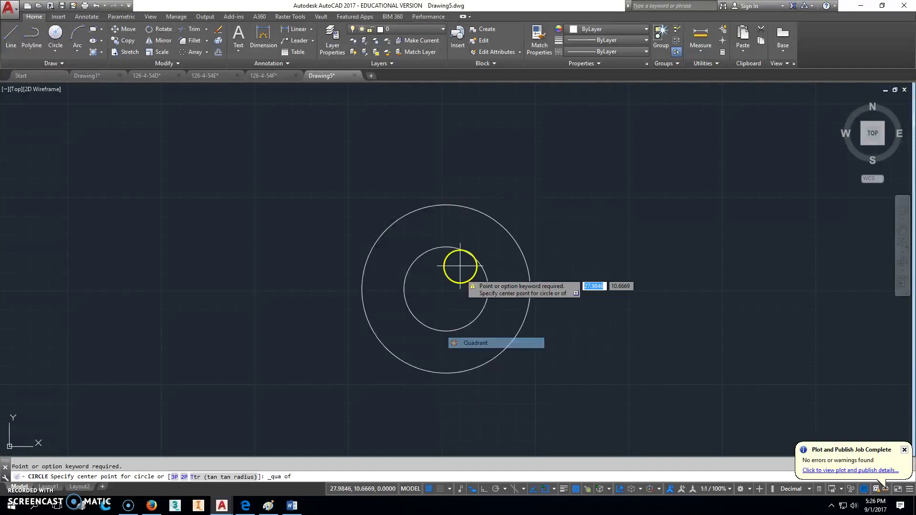
left_click(445, 204)
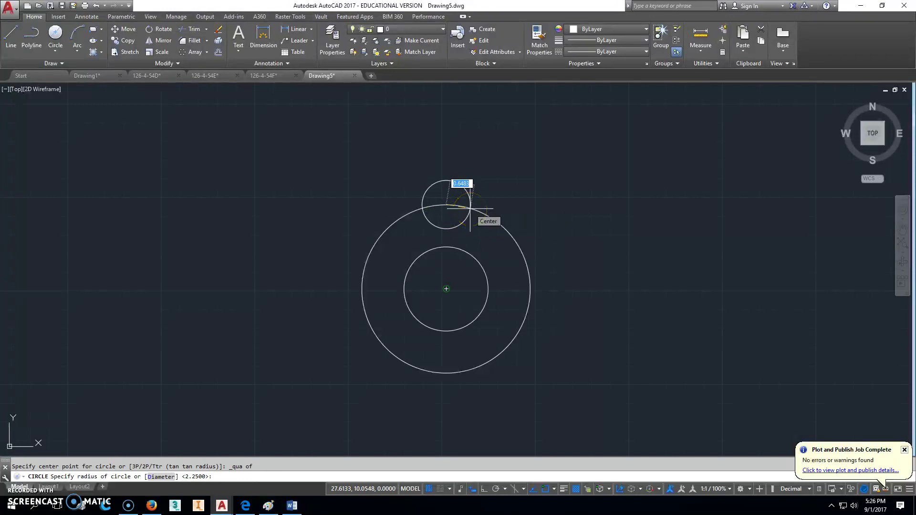
key("Return")
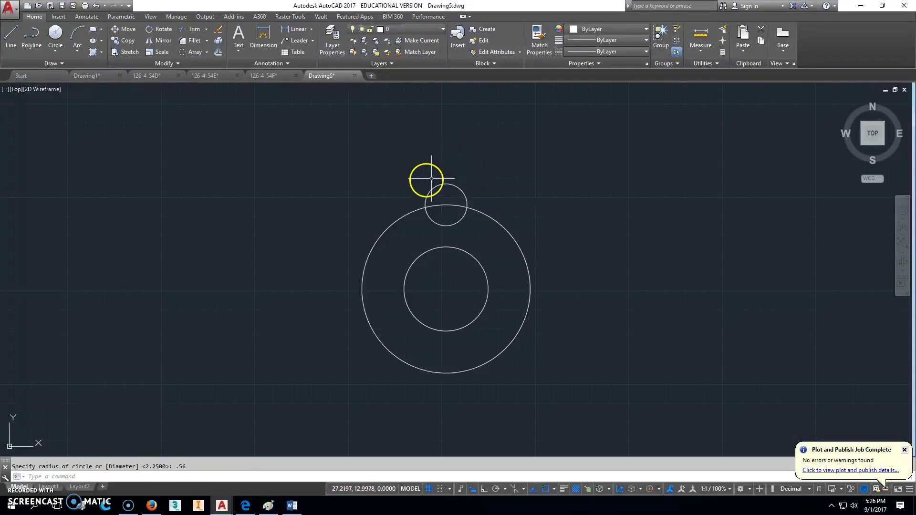
left_click(456, 223)
key("Delete")
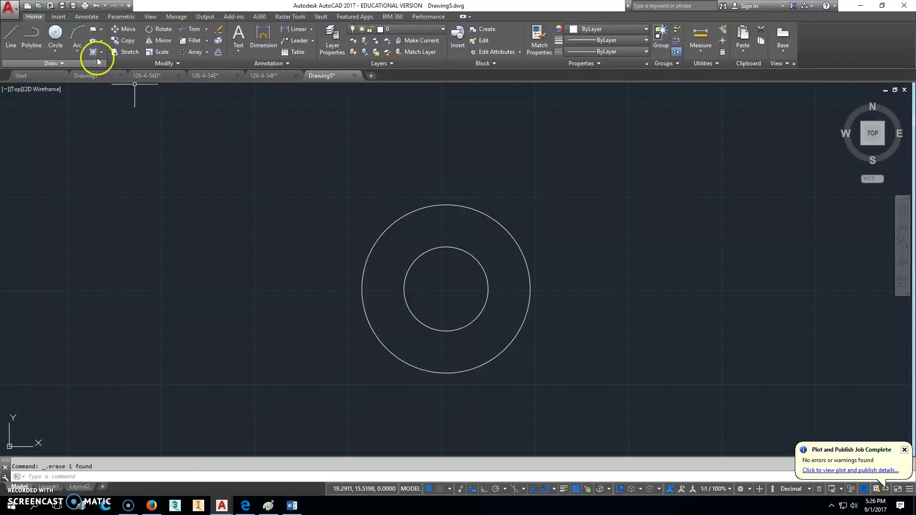
Redraw the hole as a 0.56-diameter circle centred on the 4.5 circle's top quadrant.
left_click(55, 35)
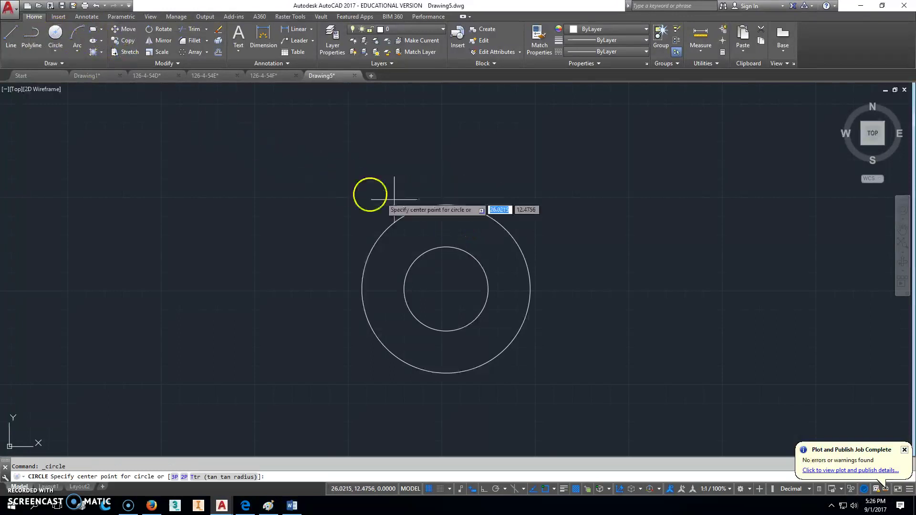
right_click(466, 185, "shift")
left_click(493, 327)
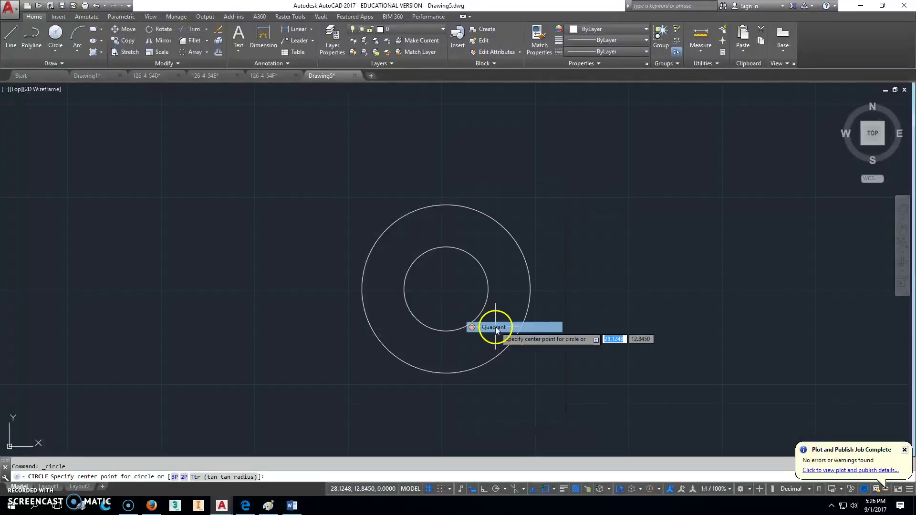
left_click(446, 205)
type("d")
key("Return")
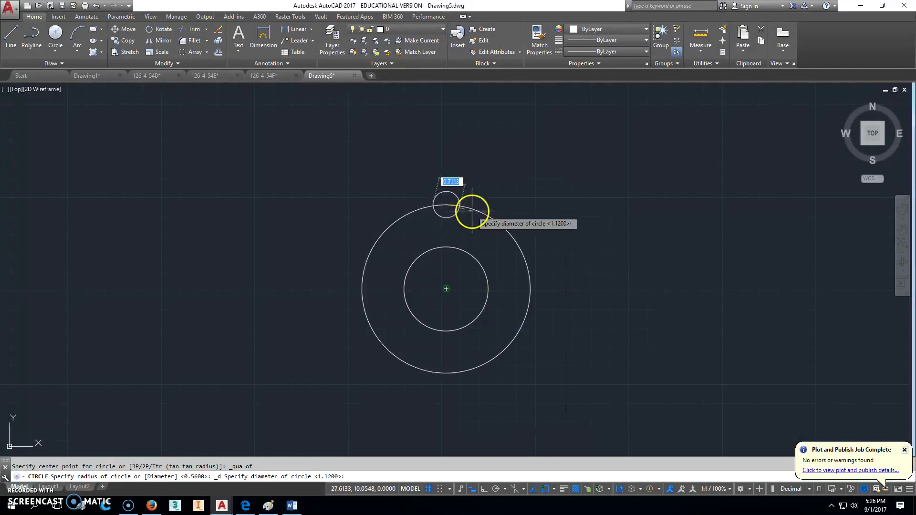
type(".56")
key("Return")
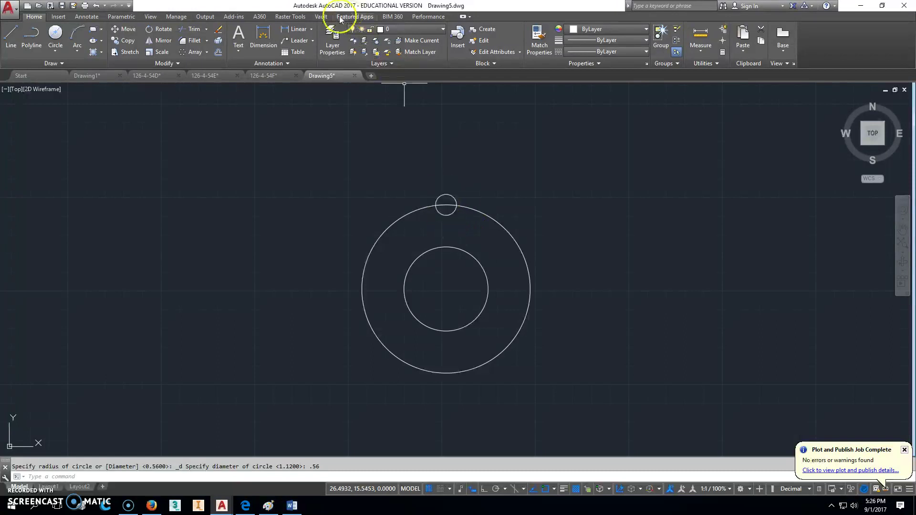
Draw a 0.62-radius circle concentric with the small top hole.
left_click(53, 46)
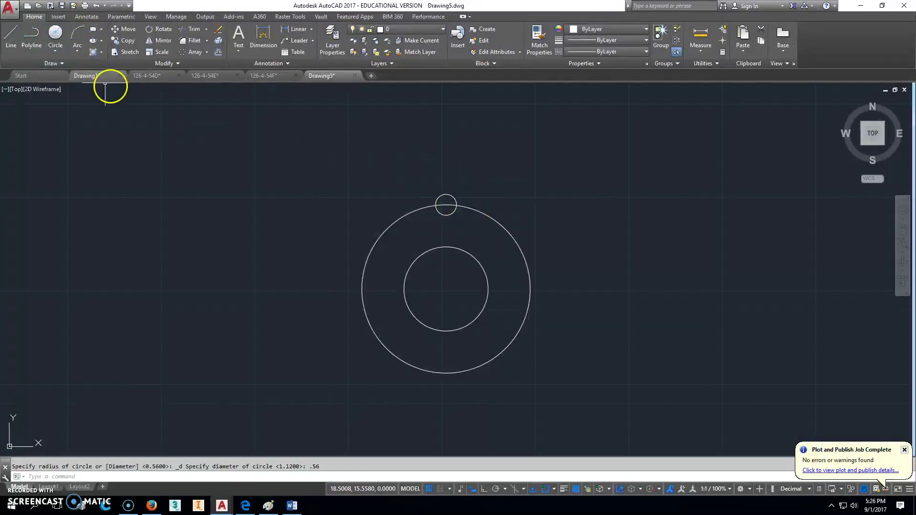
left_click(59, 46)
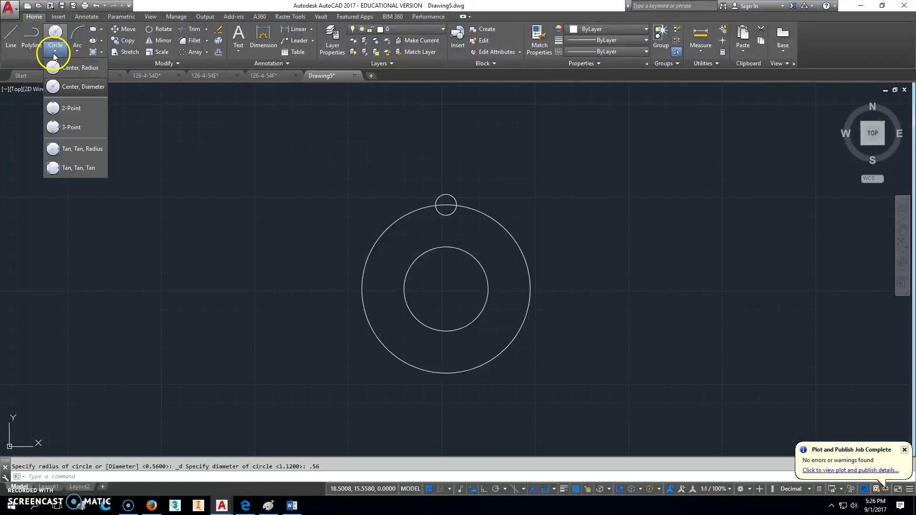
left_click(73, 69)
left_click(447, 206)
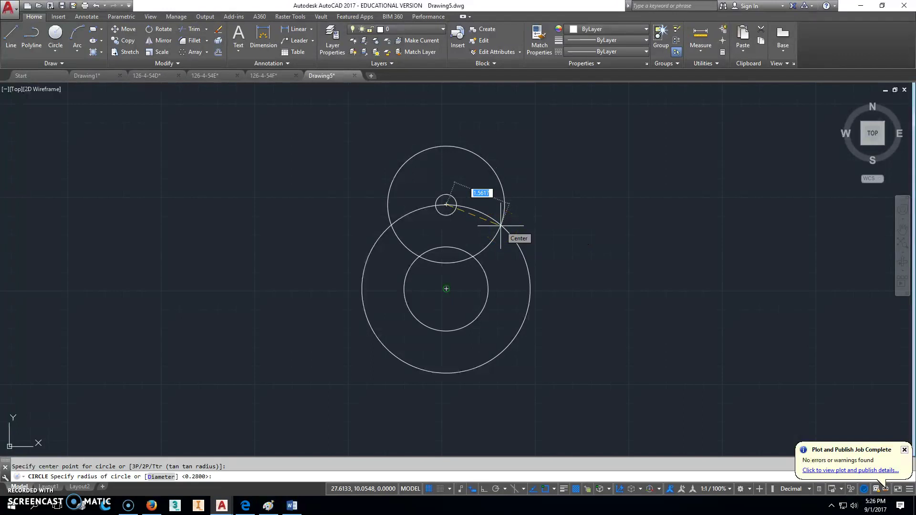
key("Return")
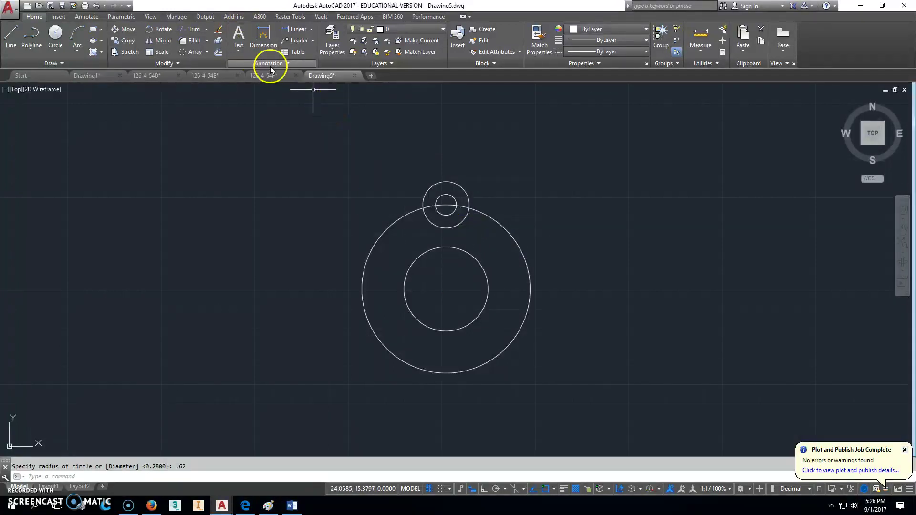
Polar-array the top hole and its 0.62 ring into 3 copies around the central hole.
left_click(195, 54)
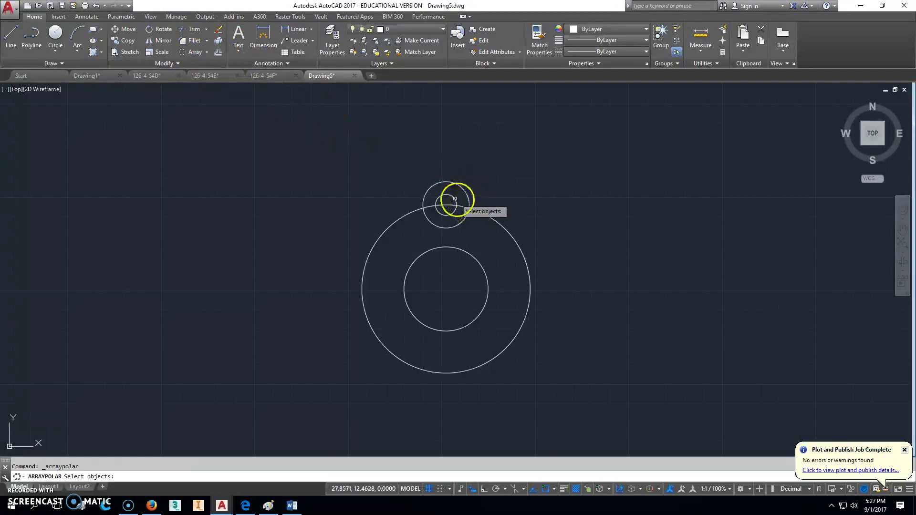
left_click(447, 199)
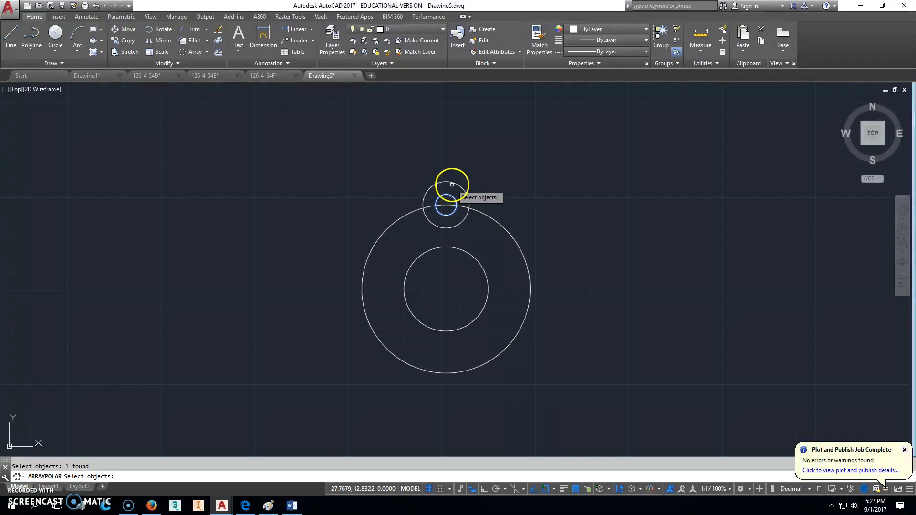
left_click(451, 185)
key("Return")
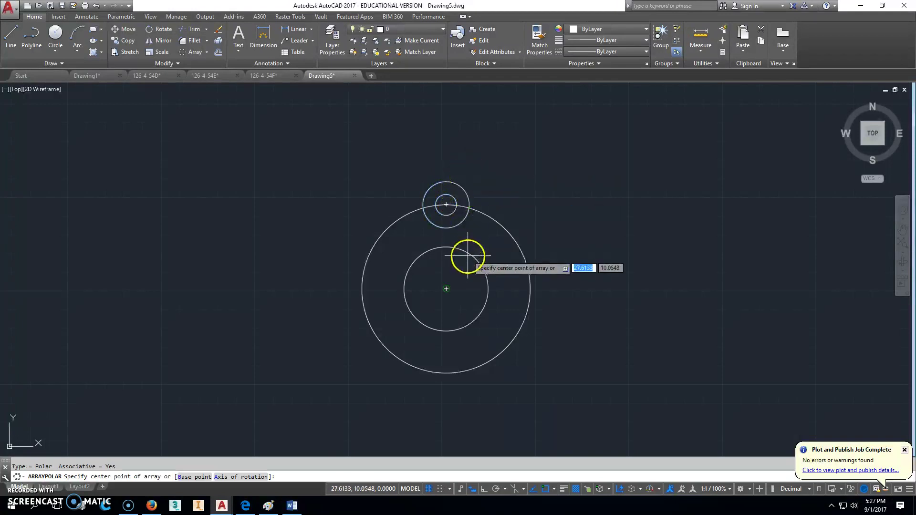
left_click(468, 256)
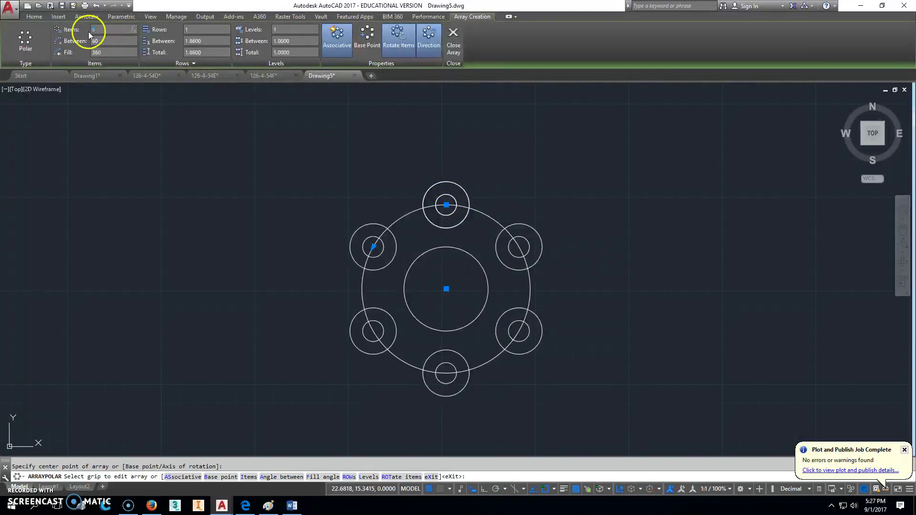
key("Return")
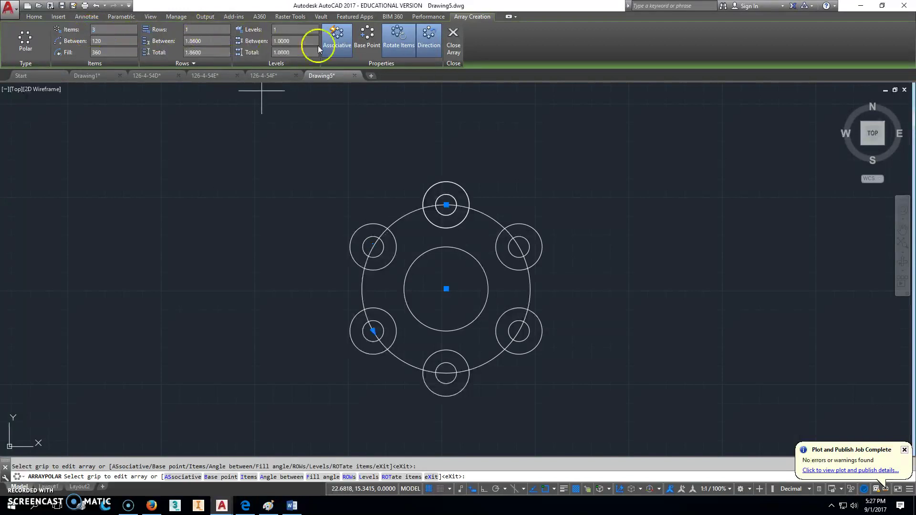
left_click(450, 38)
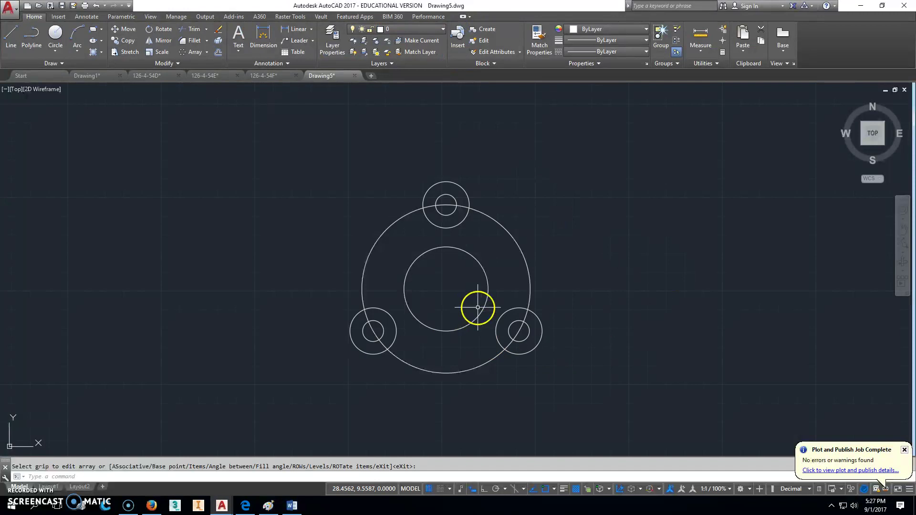
Draw the left side tangent from the top lobe circle to the lower-left lobe circle.
left_click(12, 42)
right_click(349, 173, "shift")
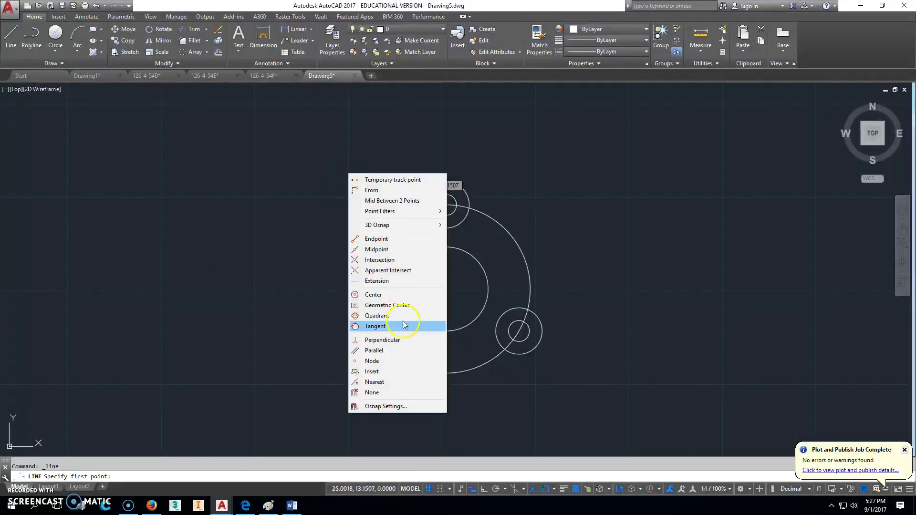
left_click(395, 326)
left_click(432, 186)
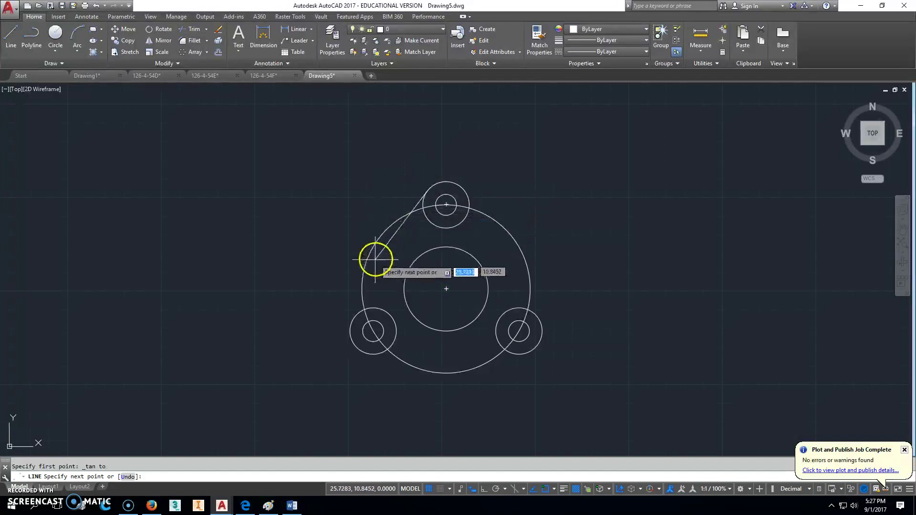
right_click(347, 292, "shift")
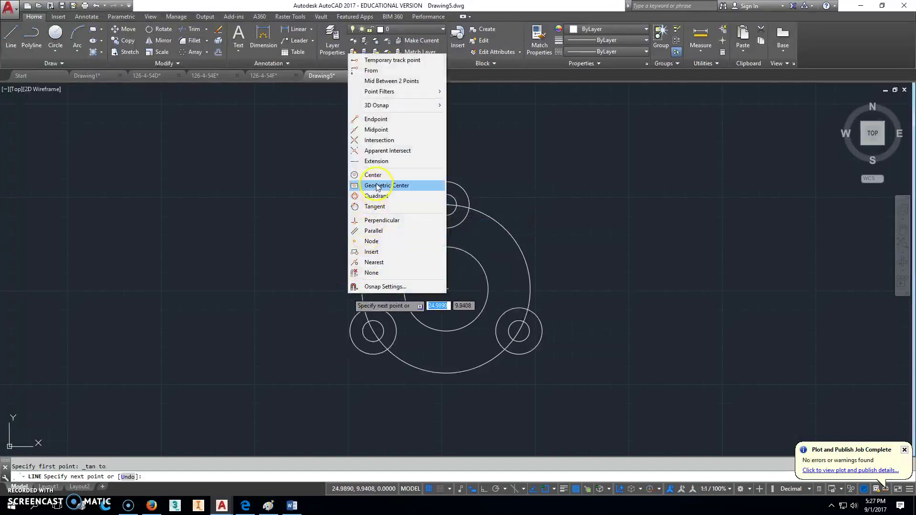
left_click(379, 211)
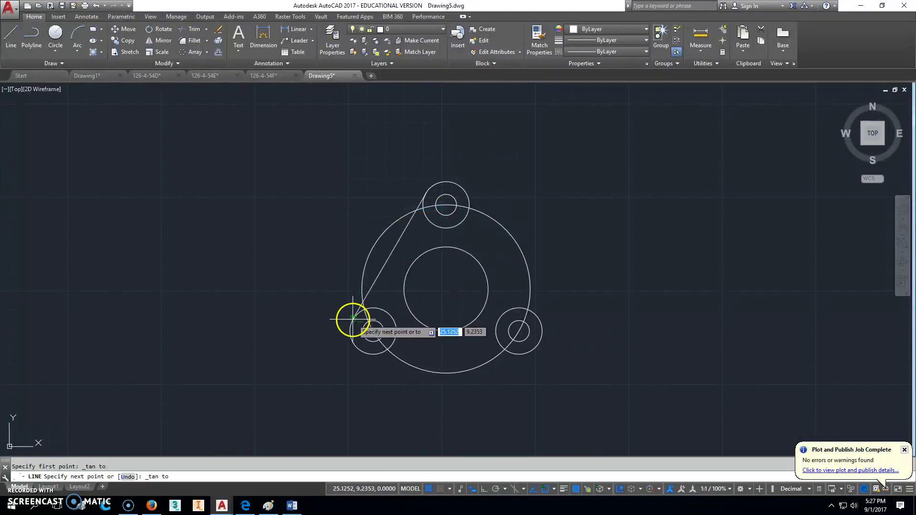
left_click(353, 317)
key("Escape")
type("l")
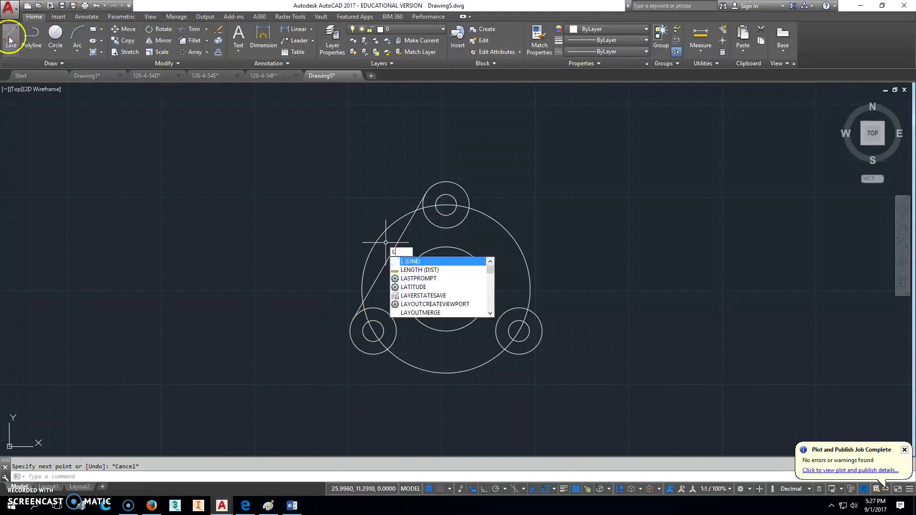
key("Return")
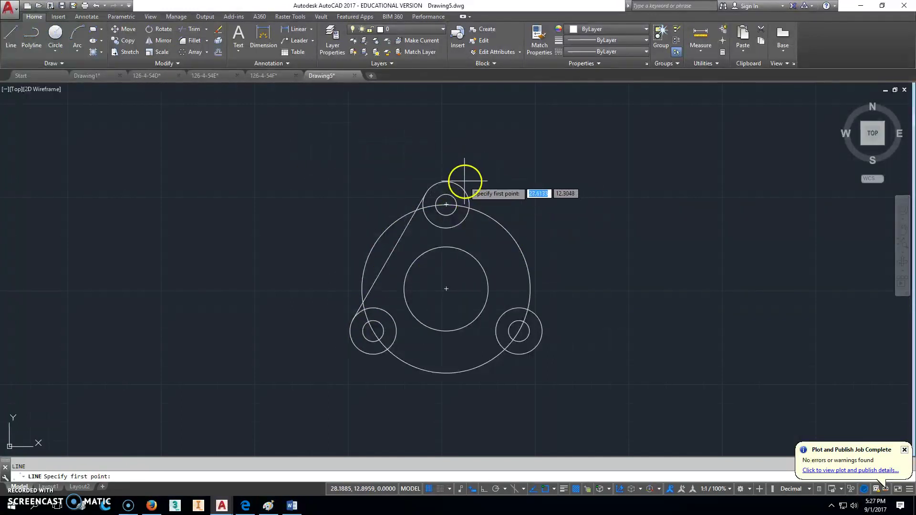
key("Escape")
Draw the right side tangent from the top lobe circle to the lower-right lobe circle.
left_click(20, 36)
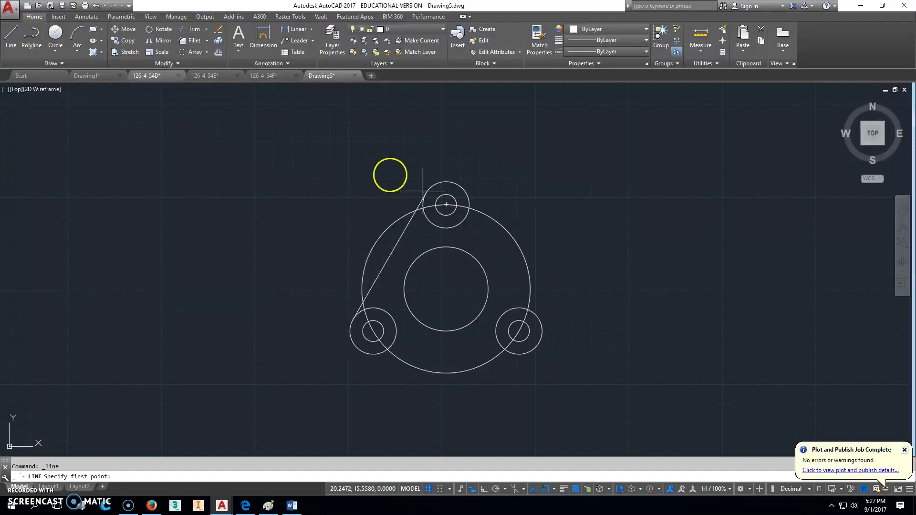
right_click(646, 236, "shift")
left_click(673, 388)
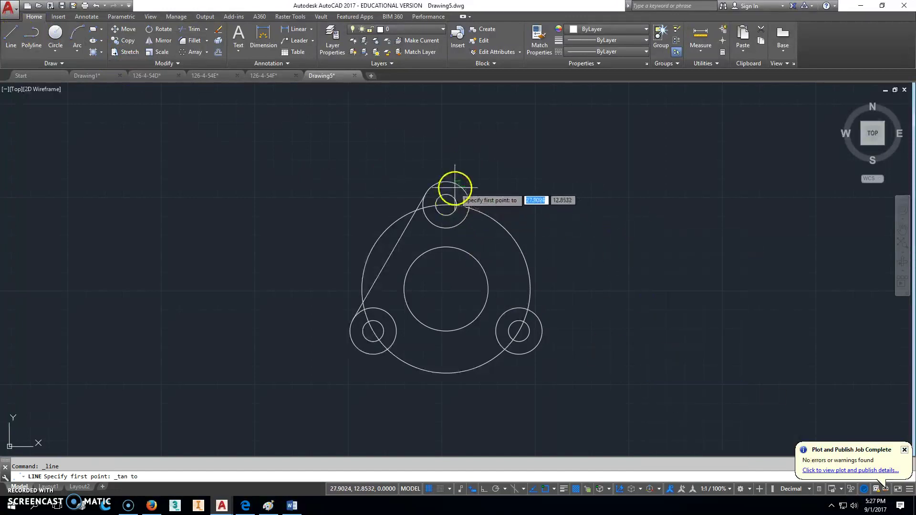
left_click(465, 188)
right_click(543, 237, "shift")
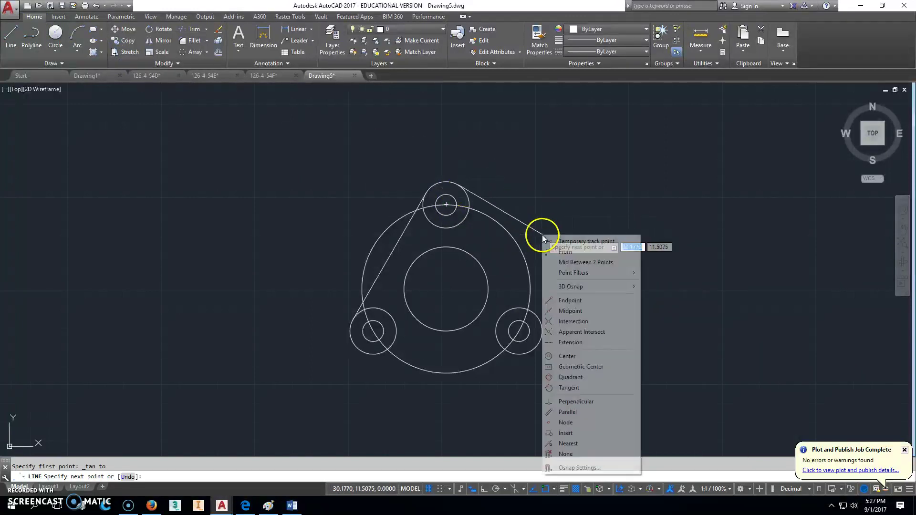
left_click(569, 387)
left_click(543, 319)
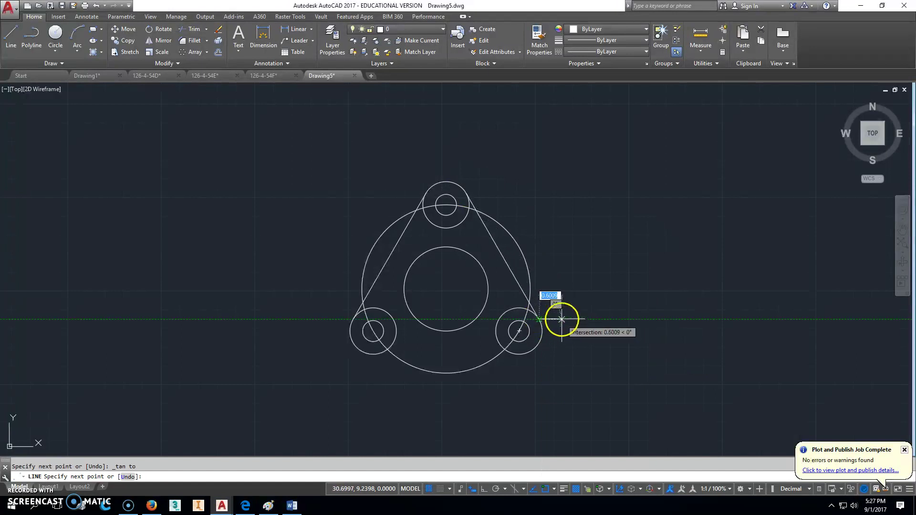
key("Escape")
Draw the bottom side tangent between the lower-left and lower-right lobe circles.
left_click(5, 35)
right_click(301, 335, "shift")
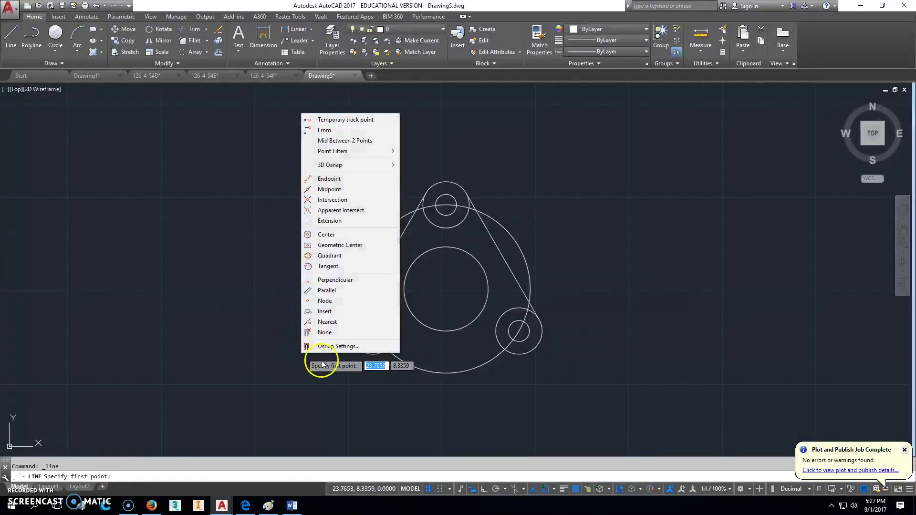
left_click(335, 266)
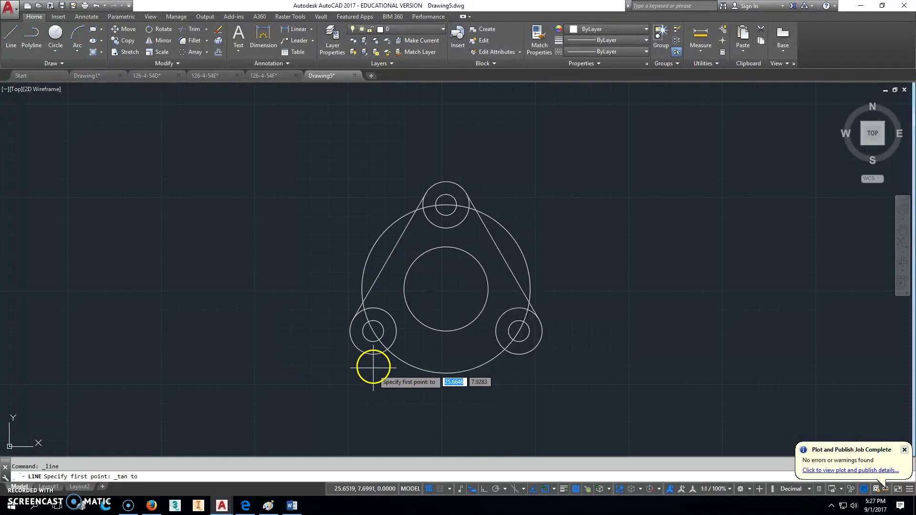
left_click(371, 353)
right_click(446, 349, "shift")
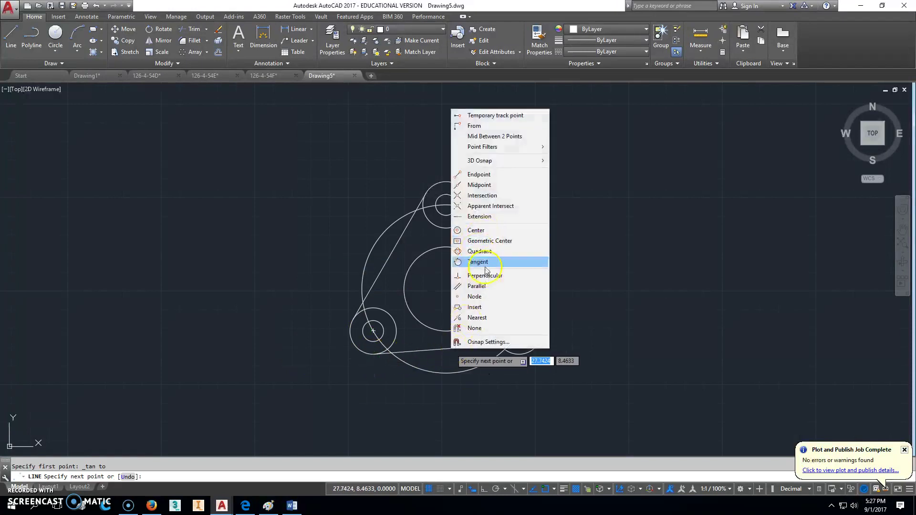
left_click(465, 261)
left_click(520, 355)
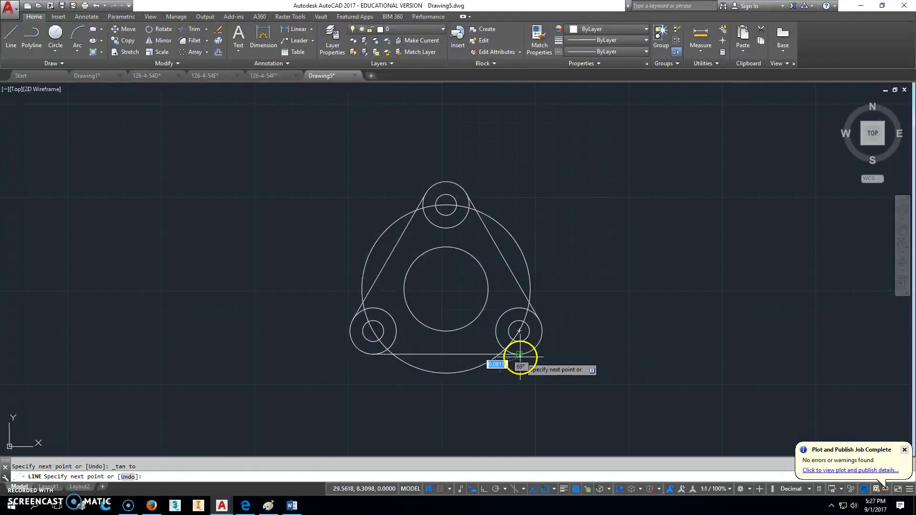
key("Escape")
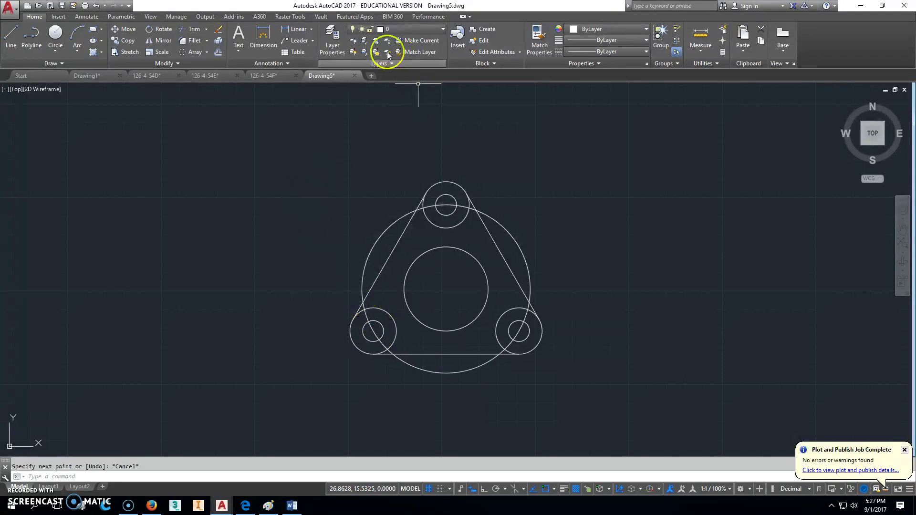
Start a trim with the left and right sides as cutting edges, then exit without trimming.
left_click(191, 29)
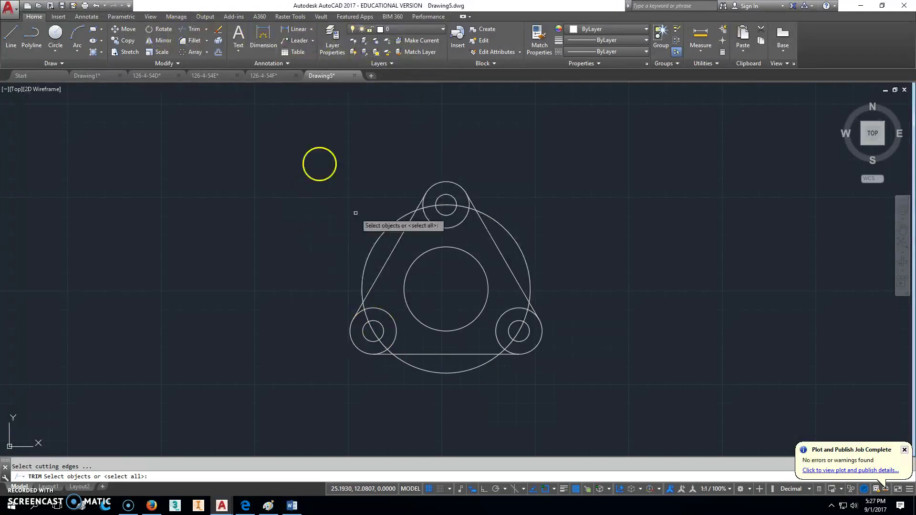
left_click(391, 247)
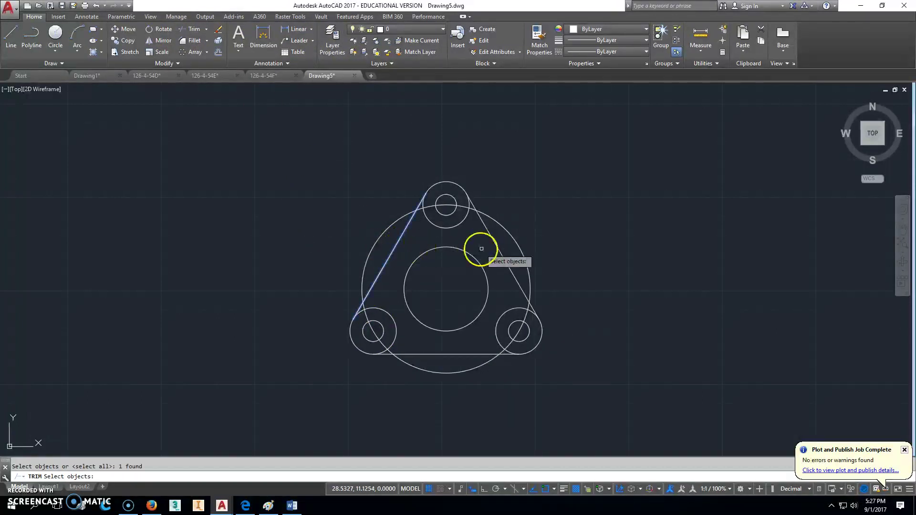
left_click(502, 248)
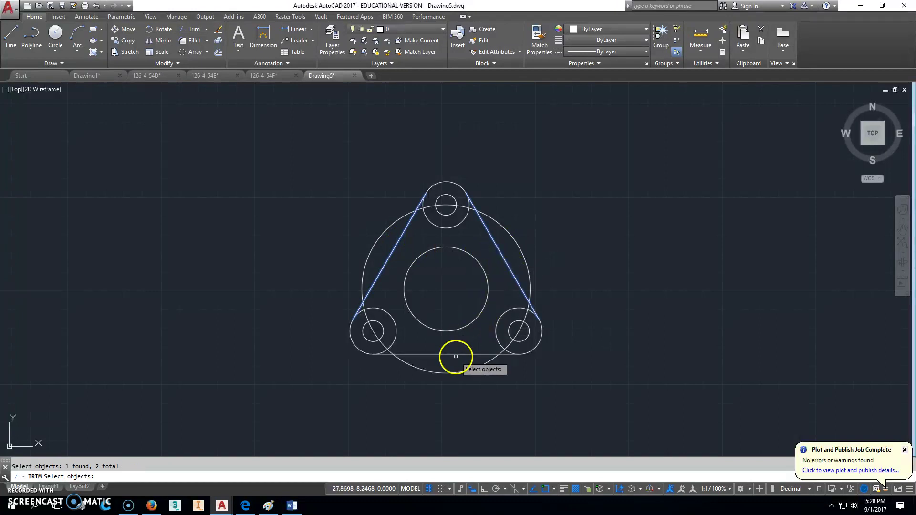
key("Return")
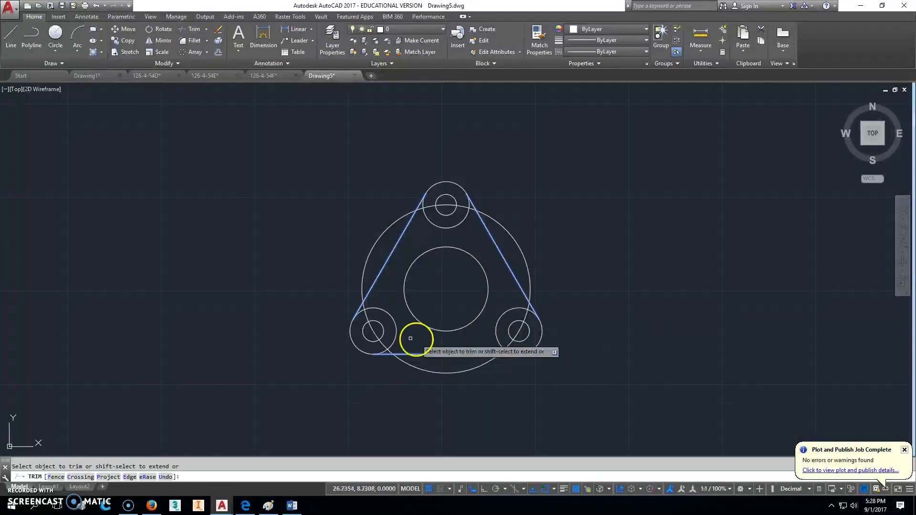
right_click(394, 314)
left_click(403, 313)
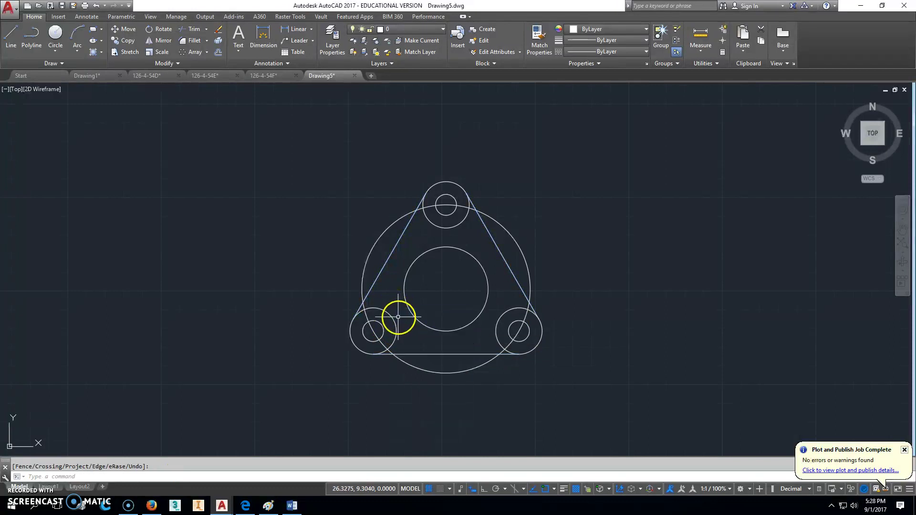
left_click(395, 318)
key("Escape")
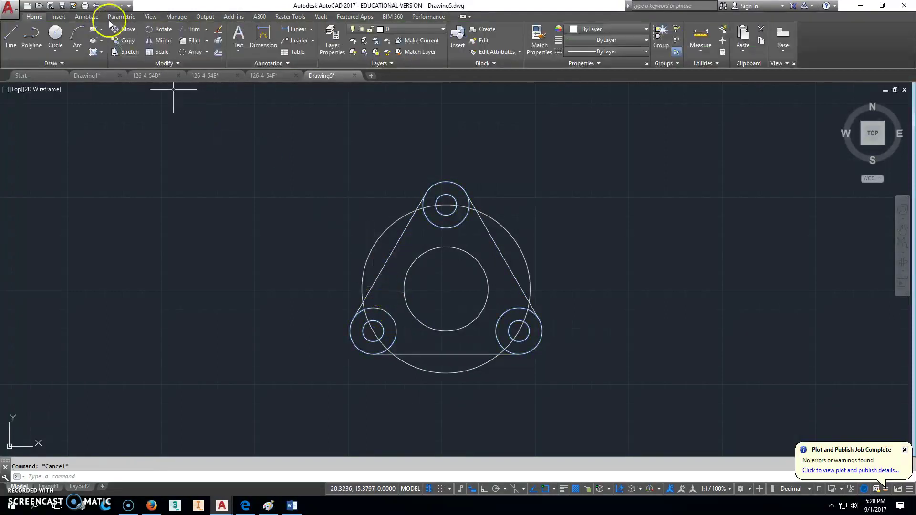
Explode the lobe array, then trim the three corner circles' inner arcs against the triangle sides.
left_click(217, 42)
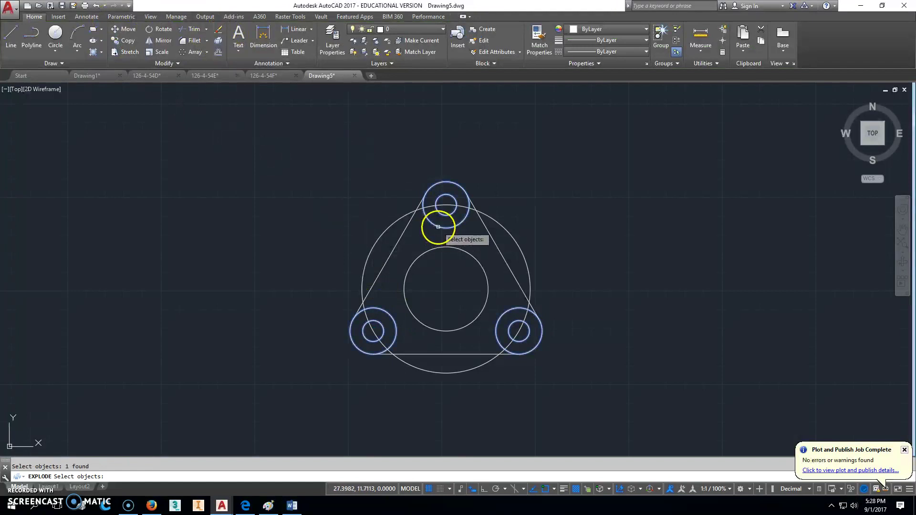
left_click(195, 28)
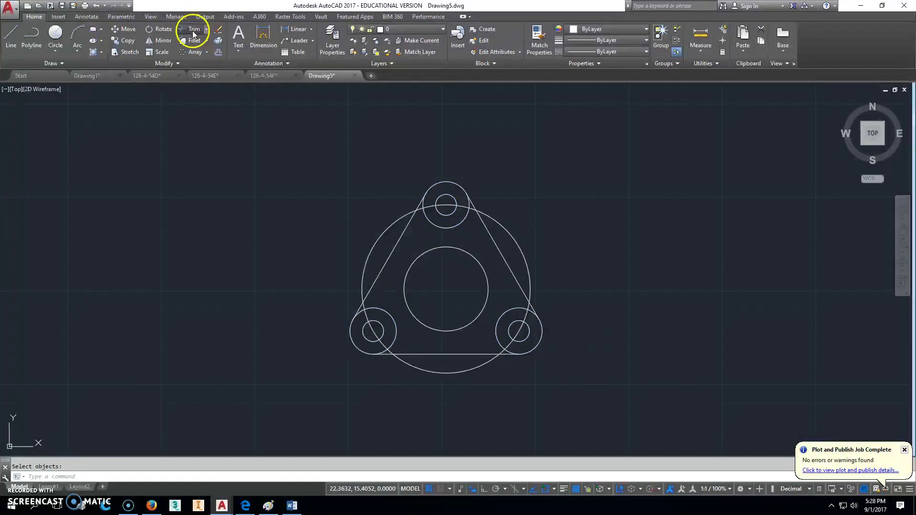
left_click(382, 267)
left_click(505, 255)
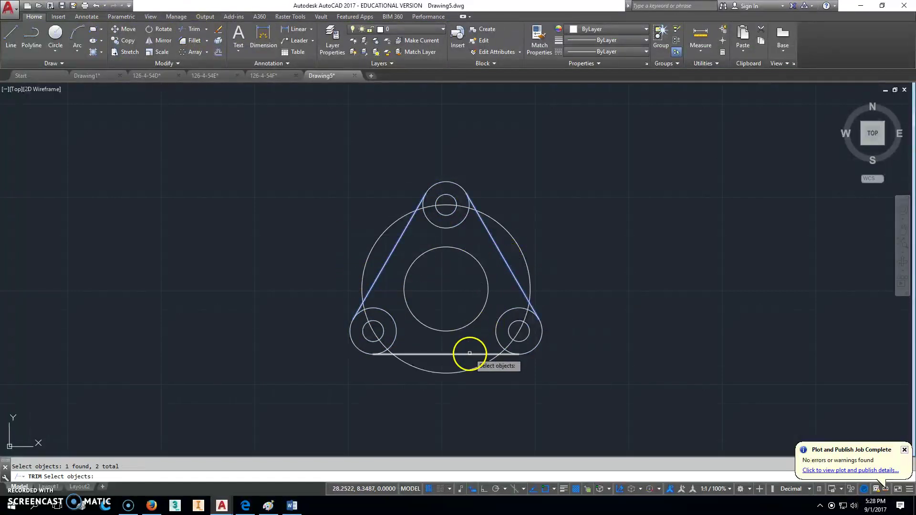
key("Return")
left_click(396, 332)
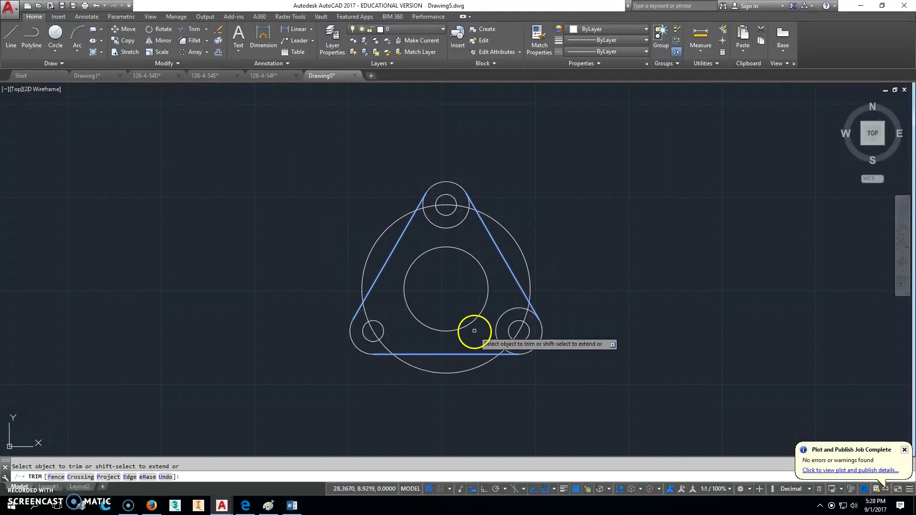
left_click(499, 321)
left_click(449, 228)
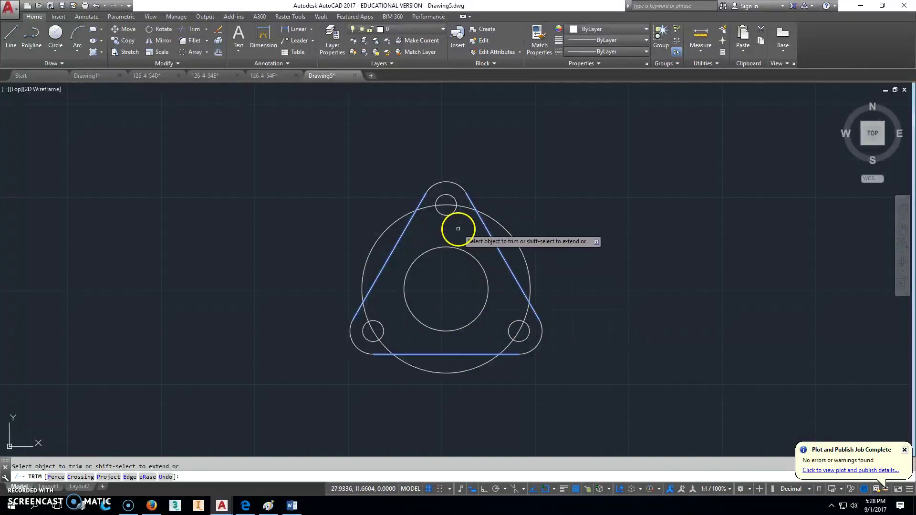
key("Escape")
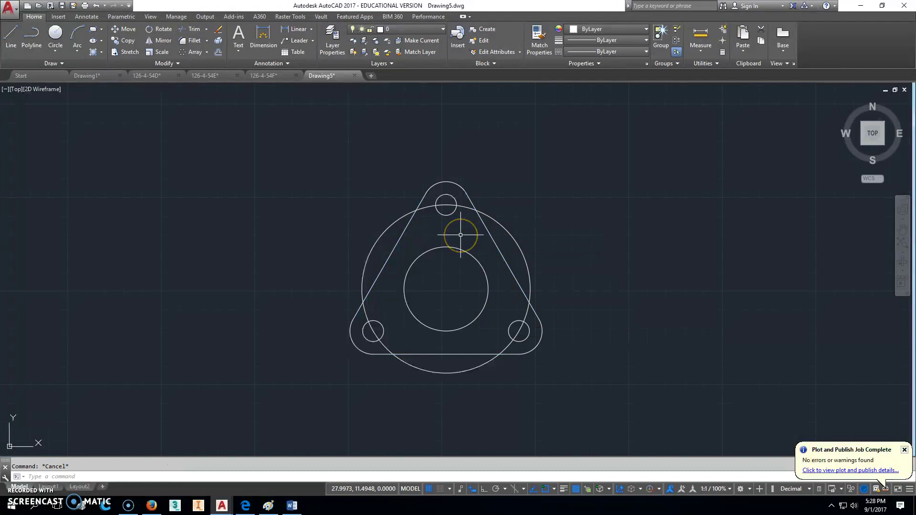
middle_click_drag(505, 293, 432, 283)
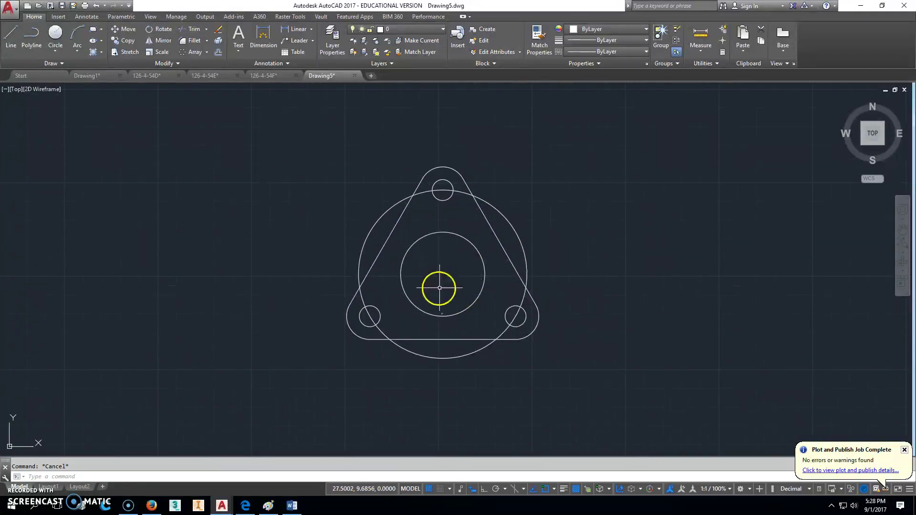
middle_click(445, 288)
middle_click(445, 288)
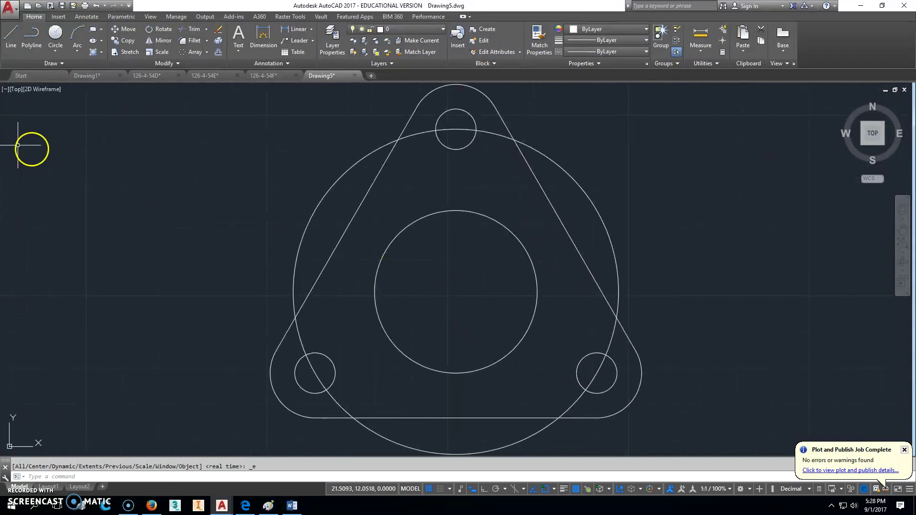
left_click(369, 153)
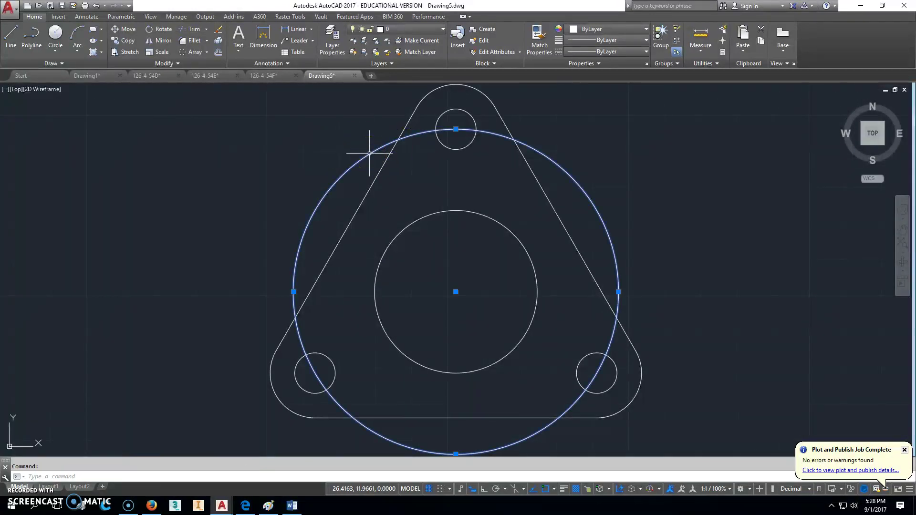
key("Delete")
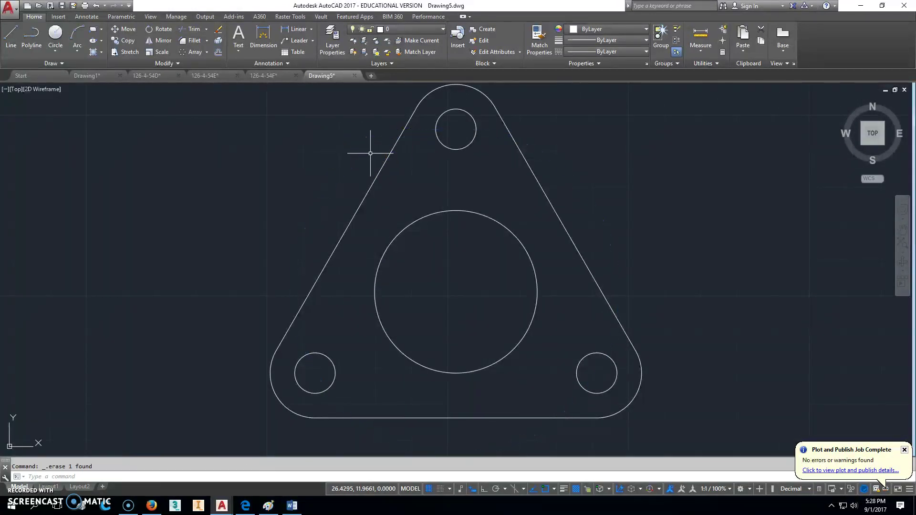
left_click(96, 6)
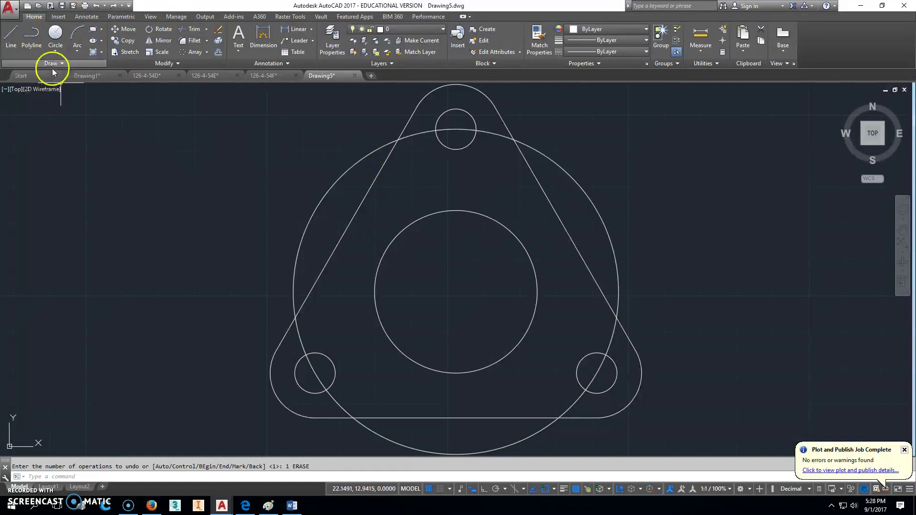
Save the drawing as 126-4-54G.
left_click(62, 6)
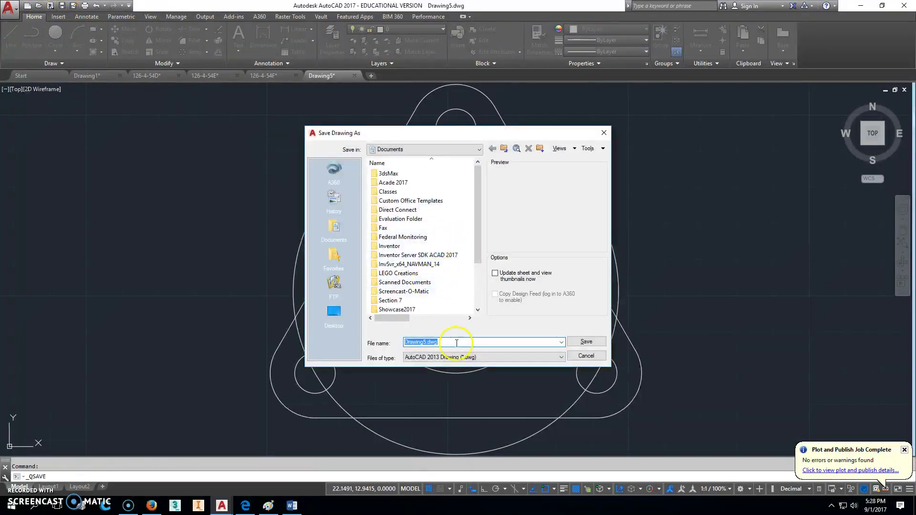
type("126-4-")
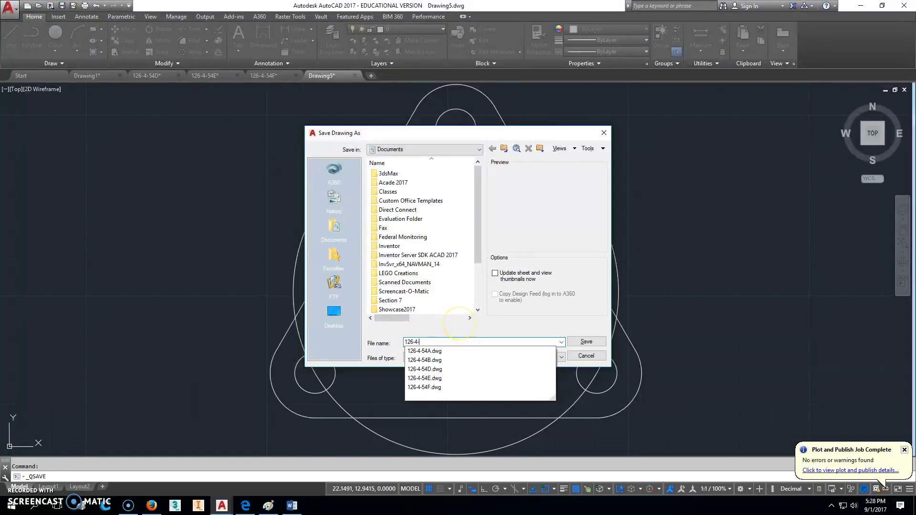
type("54G")
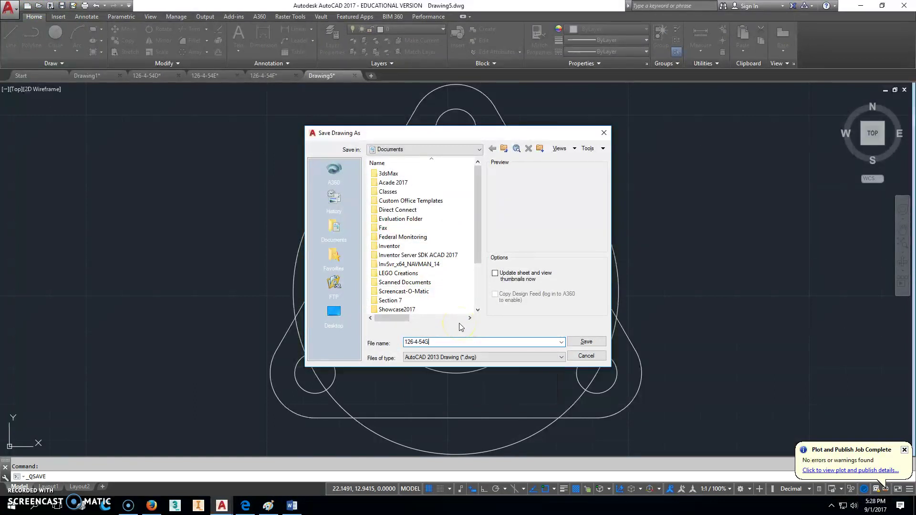
left_click(587, 342)
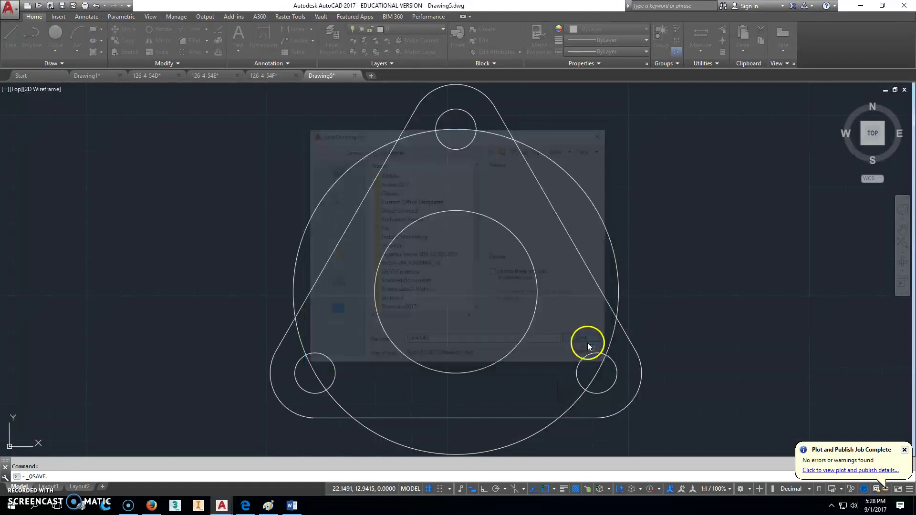
Plot the centred drawing extents through DWG To PDF, saving 126-4-54G-Model.pdf in Documents.
left_click(85, 5)
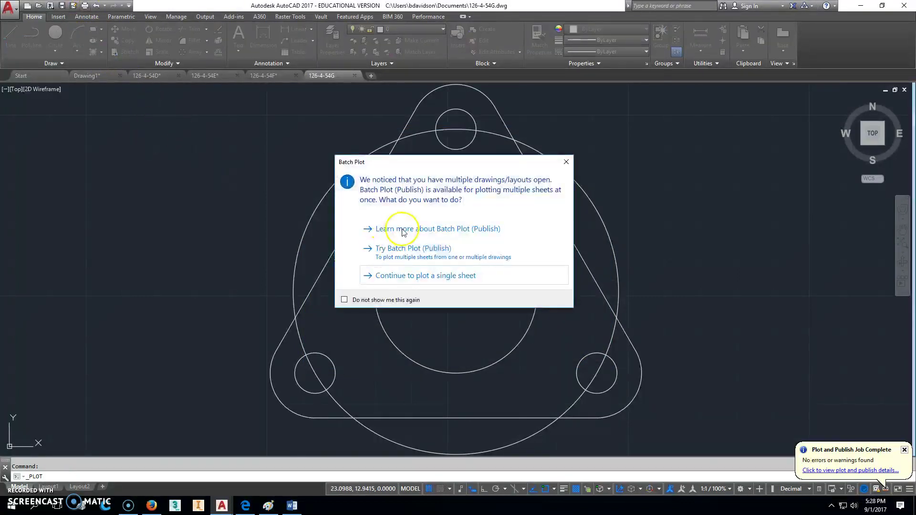
left_click(426, 275)
left_click(389, 181)
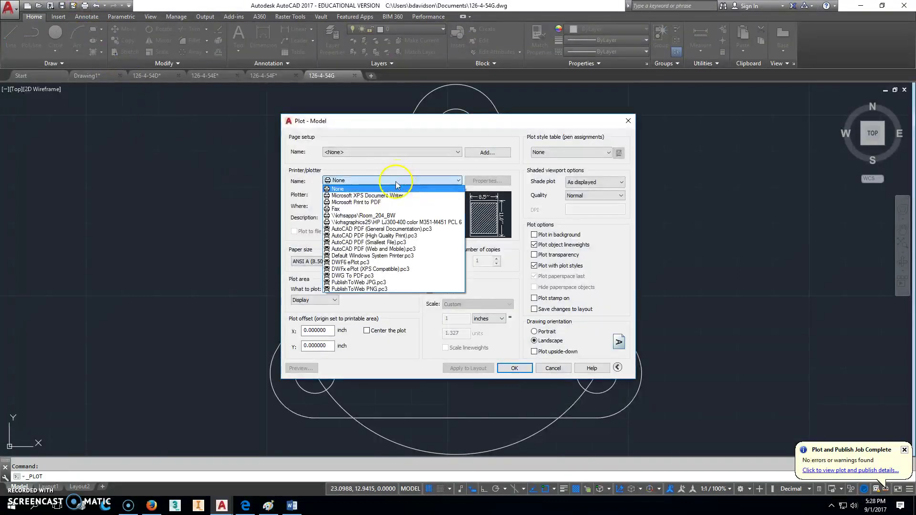
left_click(382, 276)
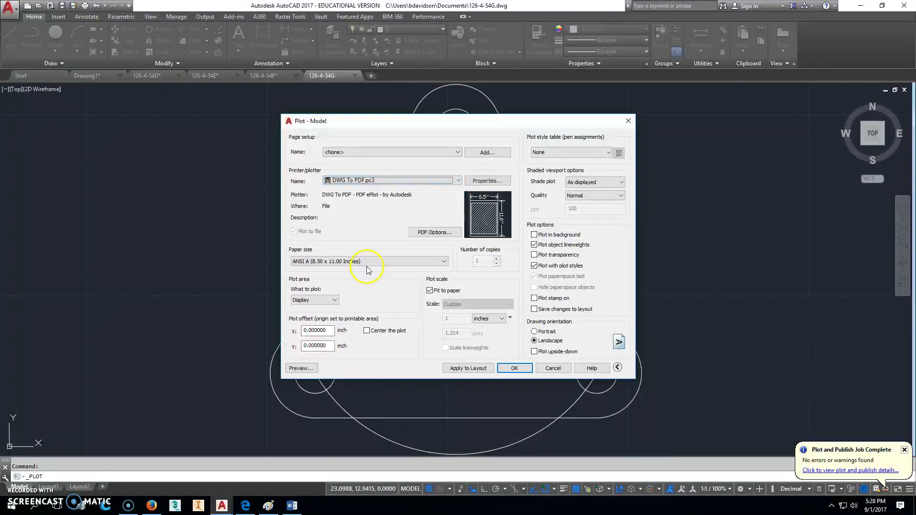
left_click(334, 300)
left_click(313, 313)
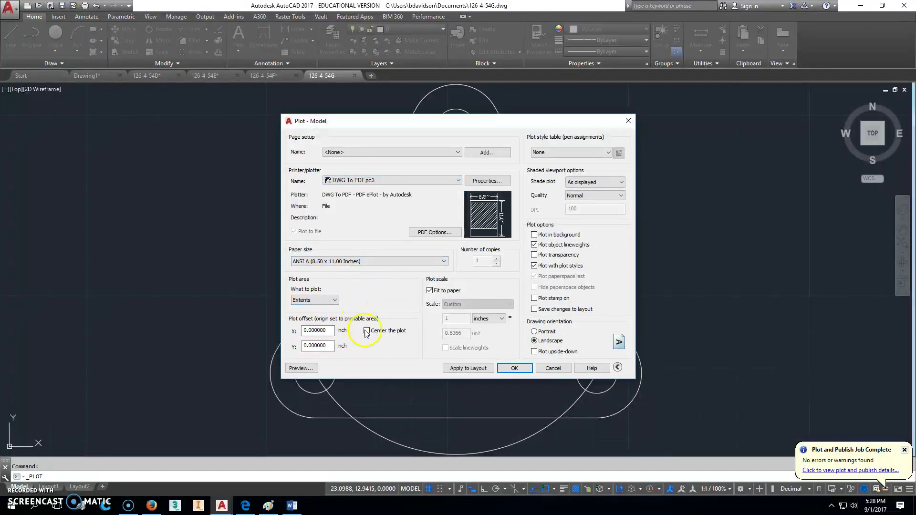
left_click(366, 331)
left_click(302, 368)
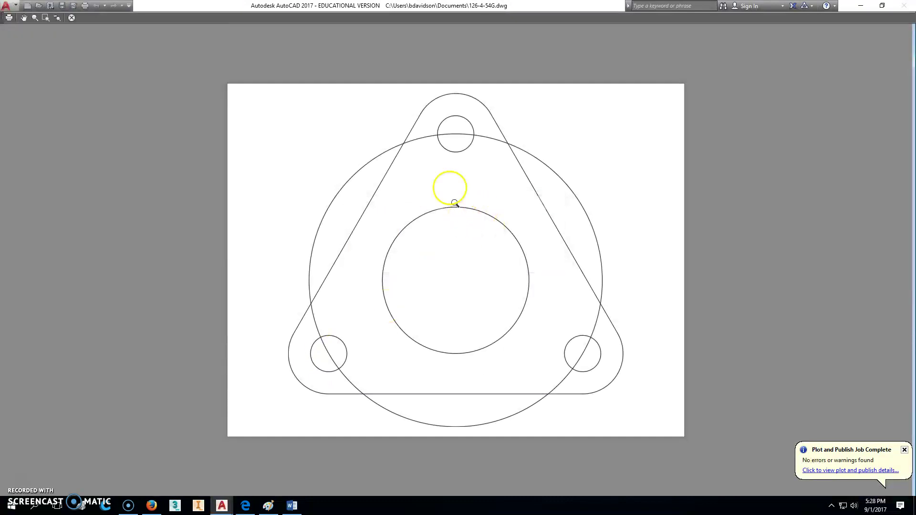
right_click(463, 216)
left_click(495, 231)
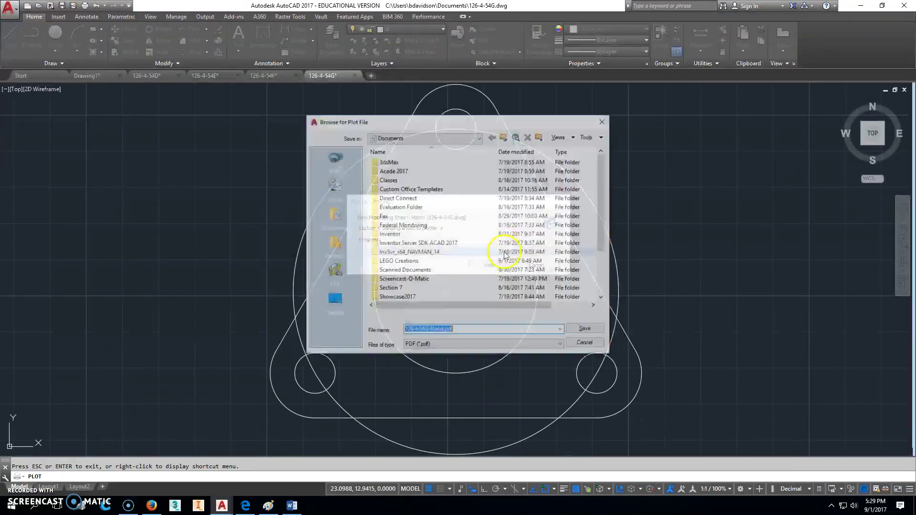
left_click(586, 330)
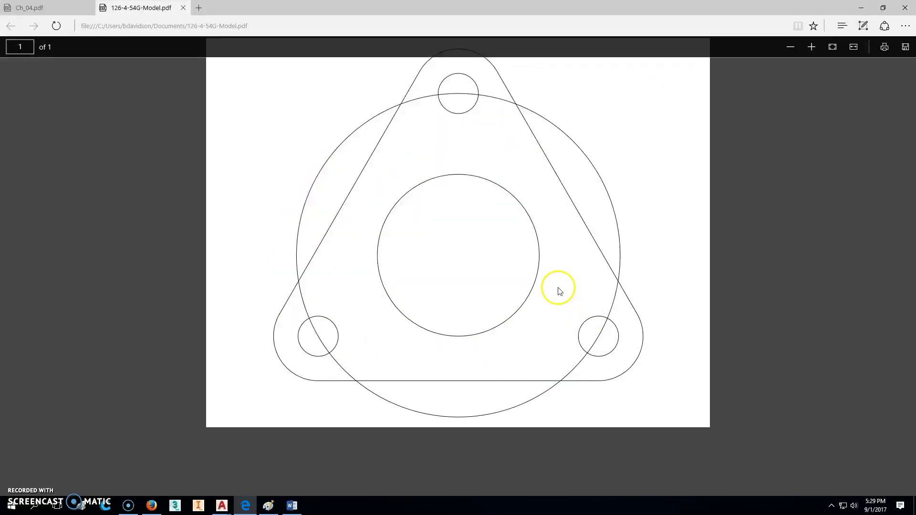